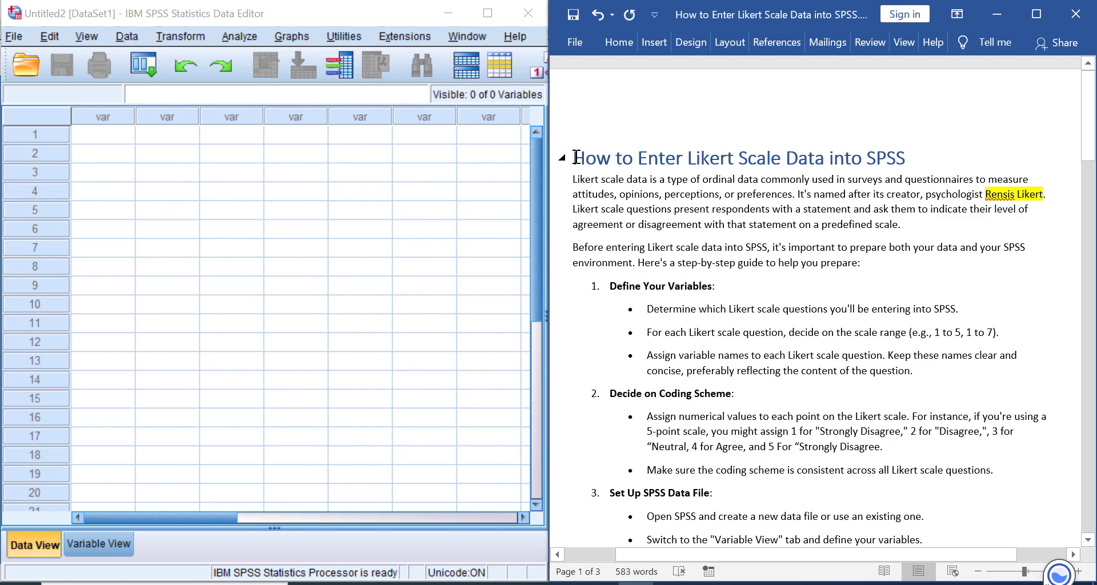
- Scroll the Word Likert guide down past the eight steps to the Exercise section
click(547, 354)
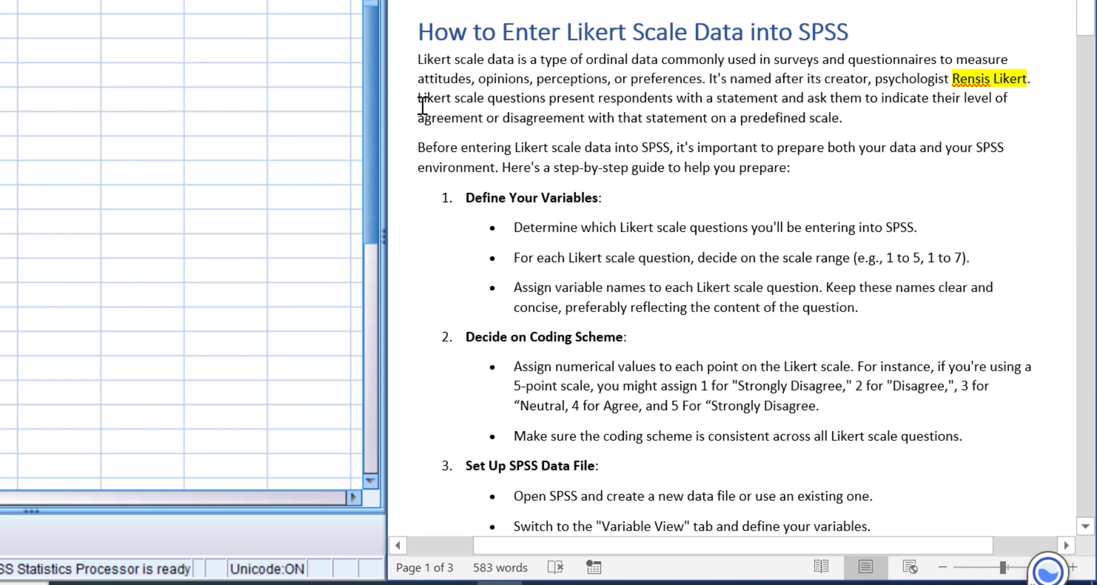
scroll(391, 153, down, 2)
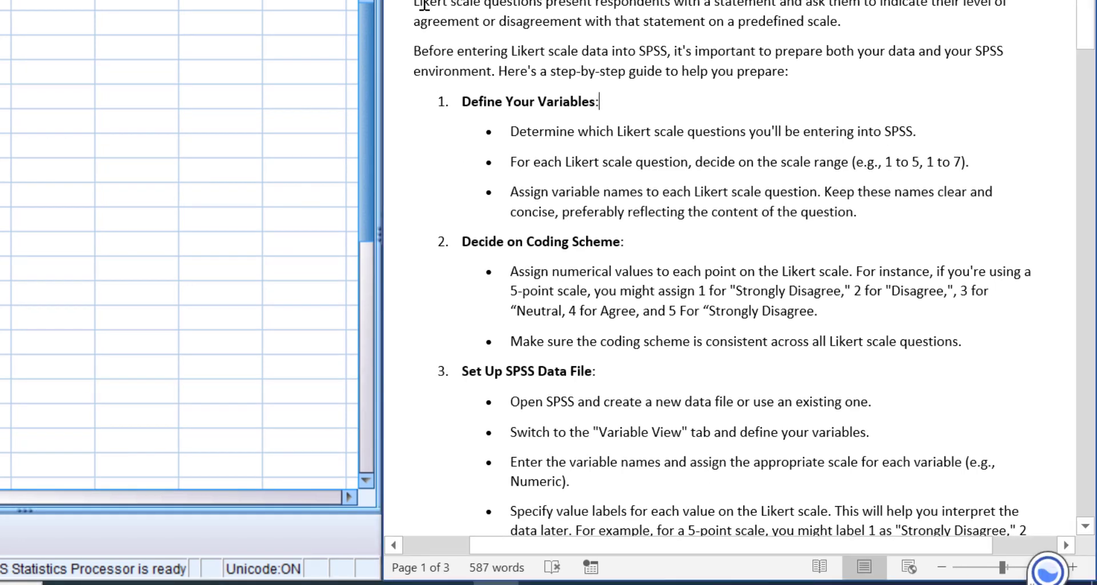
scroll(424, 7, down, 2)
scroll(424, 6, down, 2)
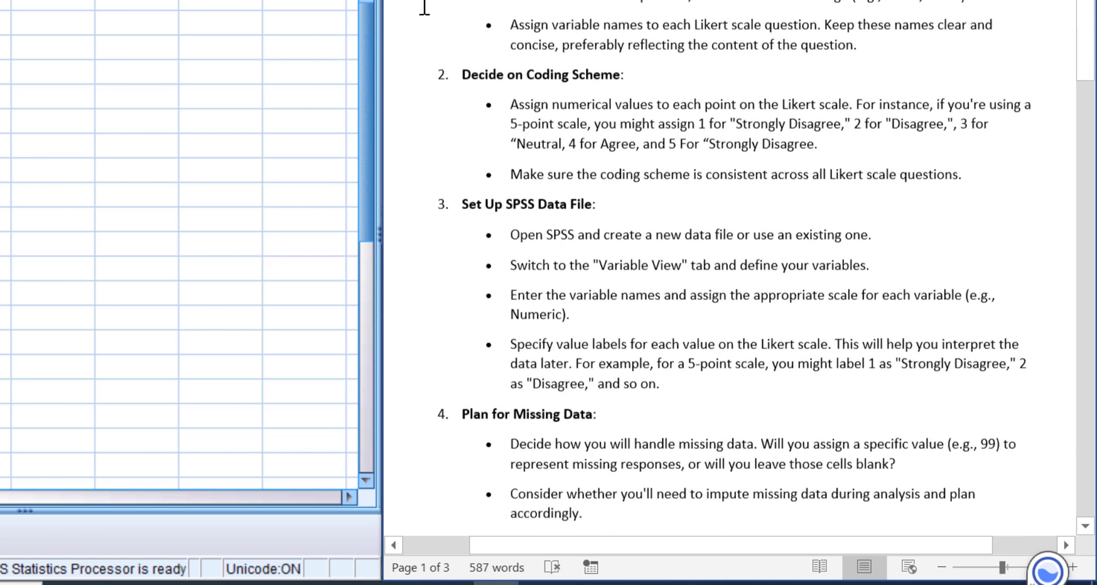
scroll(424, 7, down, 1)
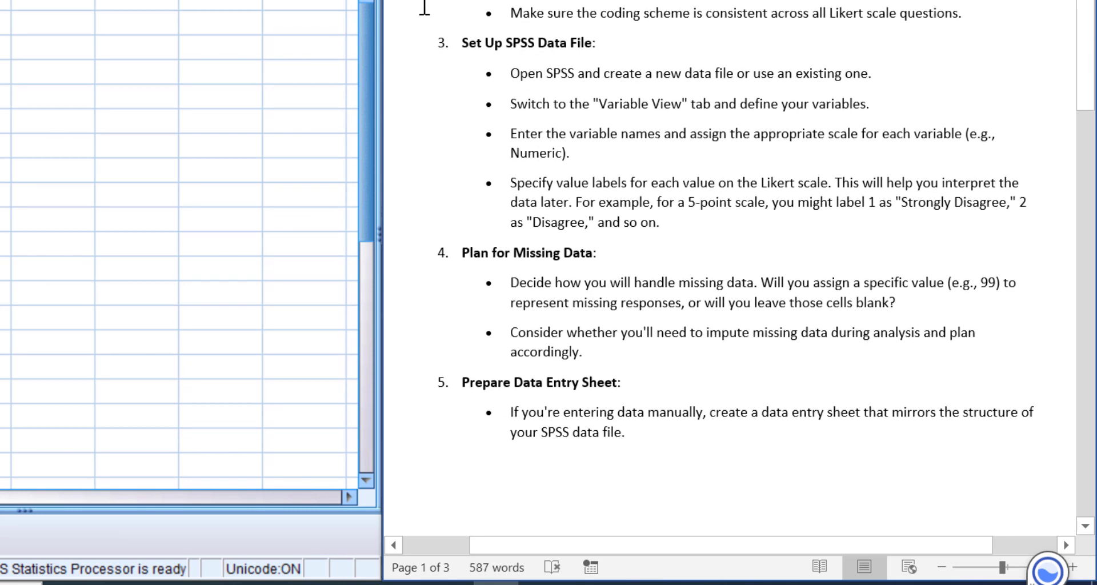
scroll(424, 7, down, 3)
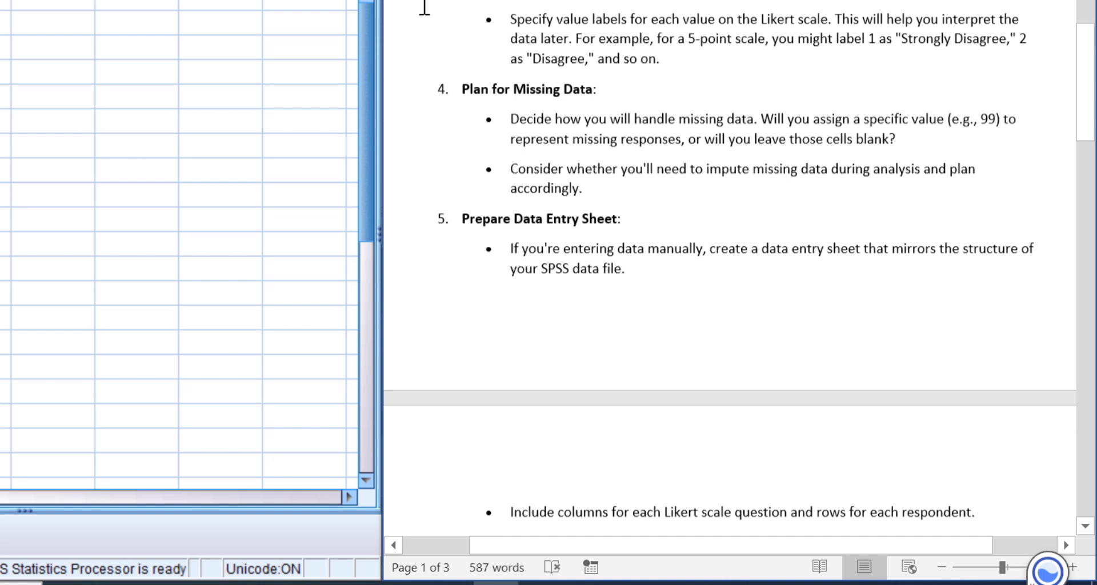
scroll(424, 7, down, 4)
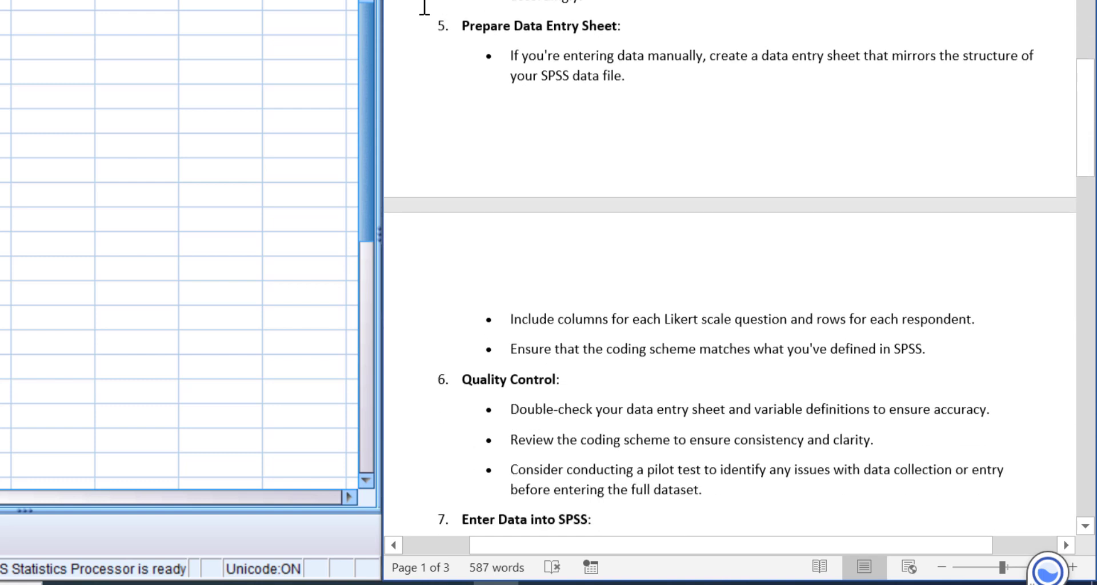
scroll(424, 7, down, 2)
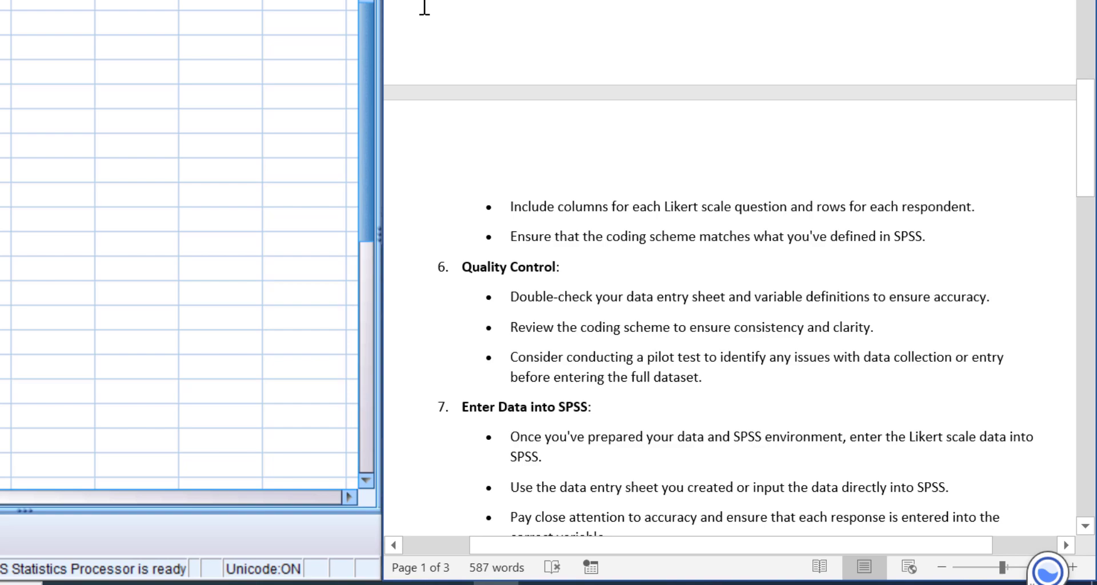
scroll(424, 7, down, 3)
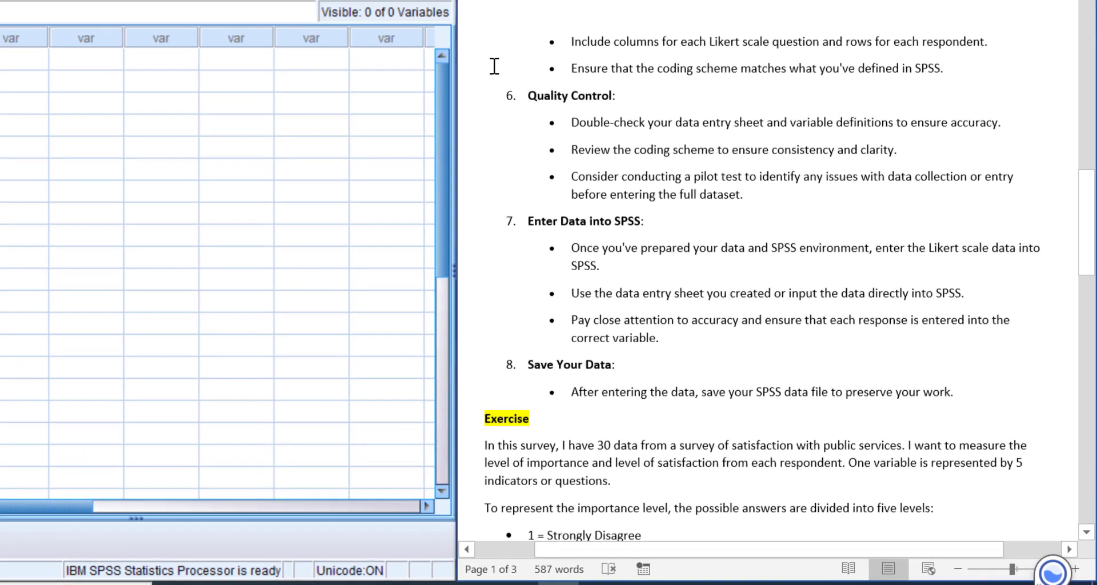
scroll(495, 67, down, 4)
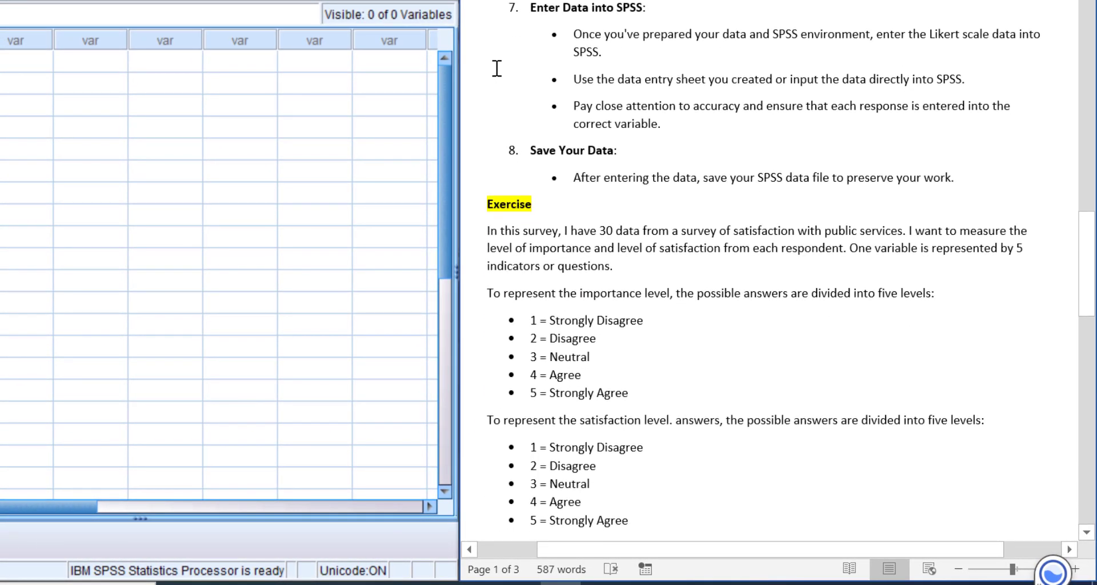
scroll(496, 68, down, 2)
scroll(496, 68, down, 1)
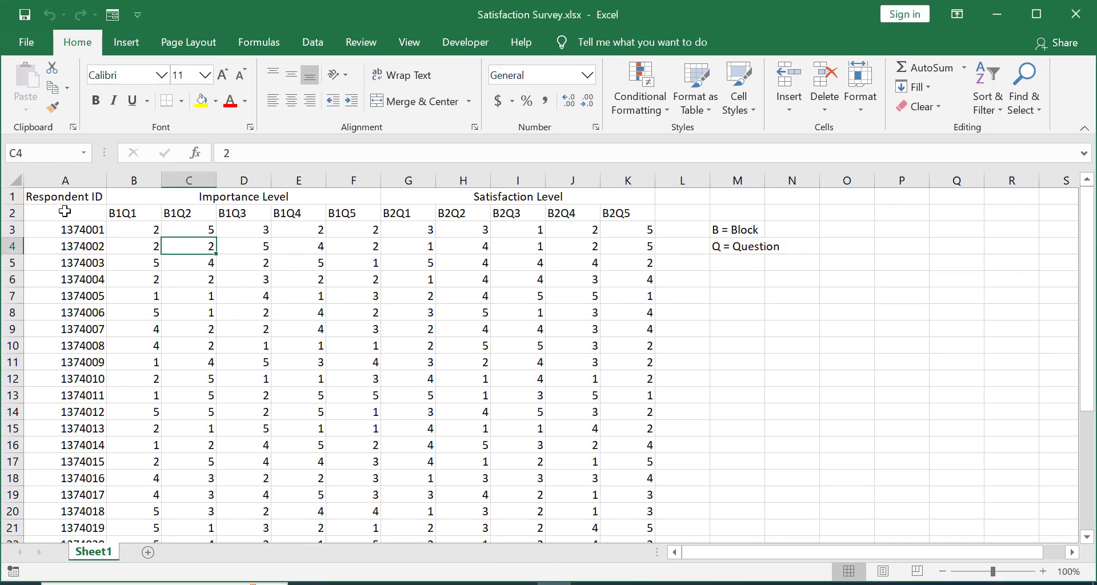
scroll(58, 216, down, 4)
scroll(37, 431, down, 2)
scroll(37, 419, up, 6)
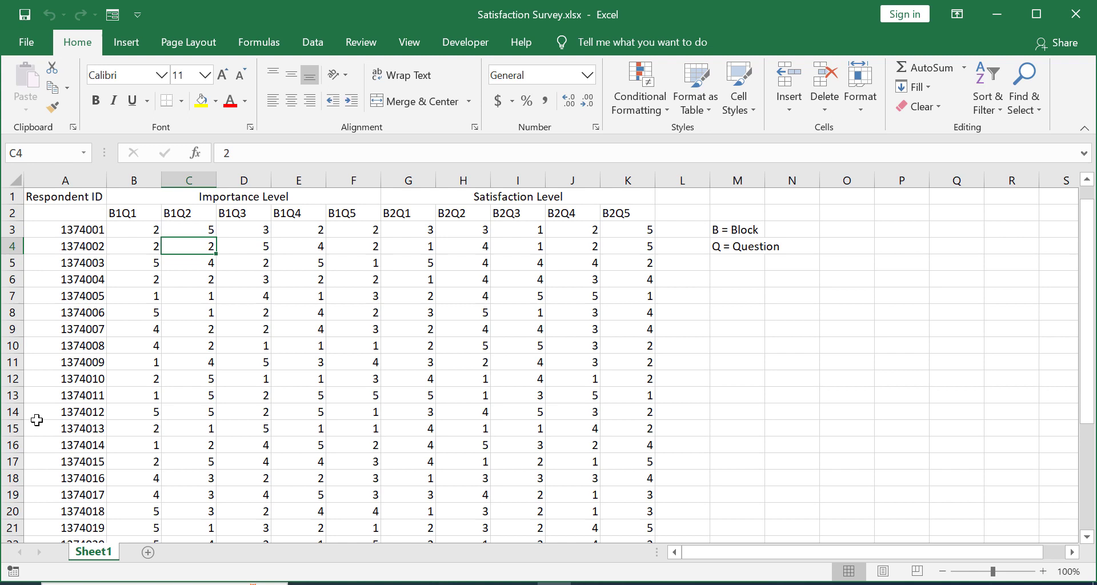
click(245, 190)
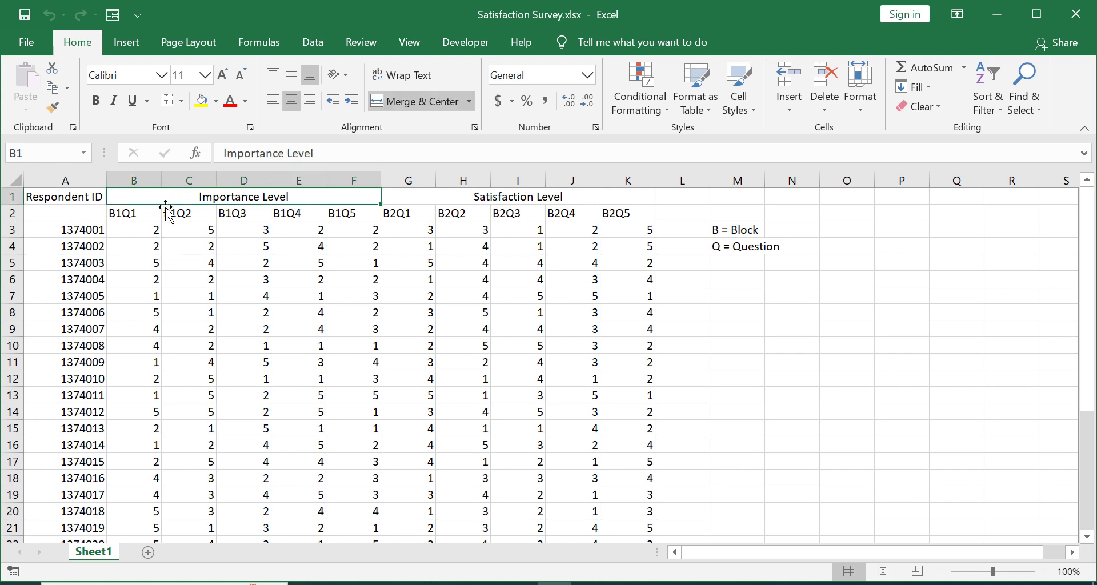
click(135, 212)
drag(135, 213, 350, 213)
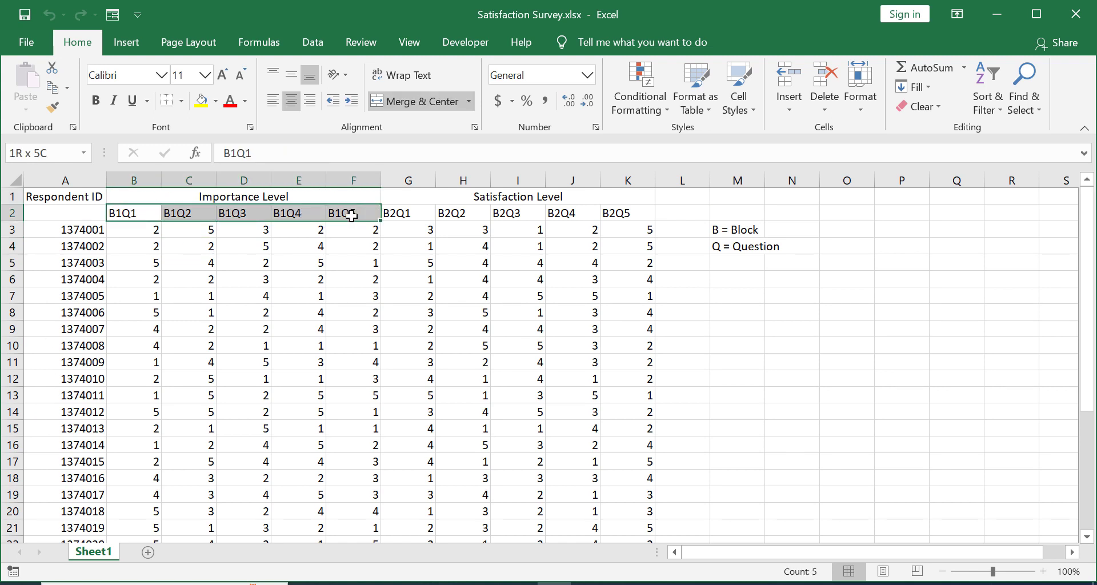
click(128, 213)
click(177, 215)
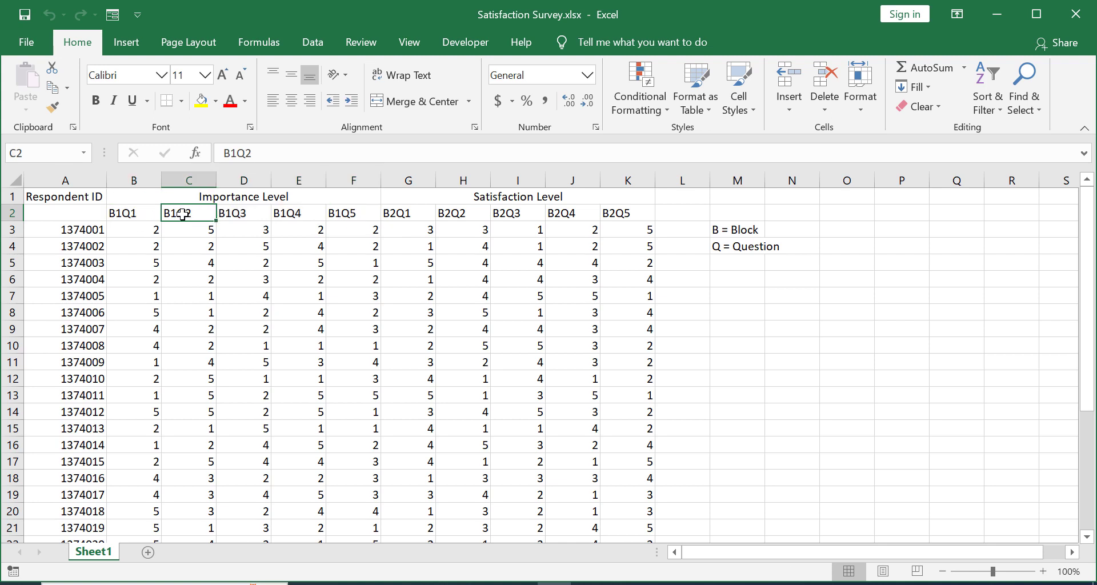
click(456, 194)
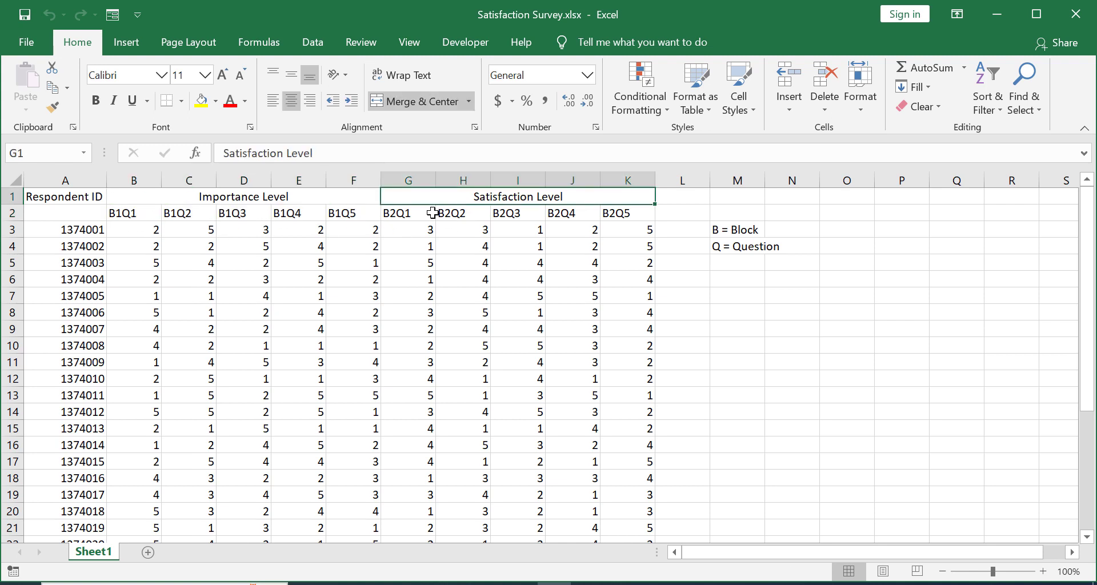
click(430, 213)
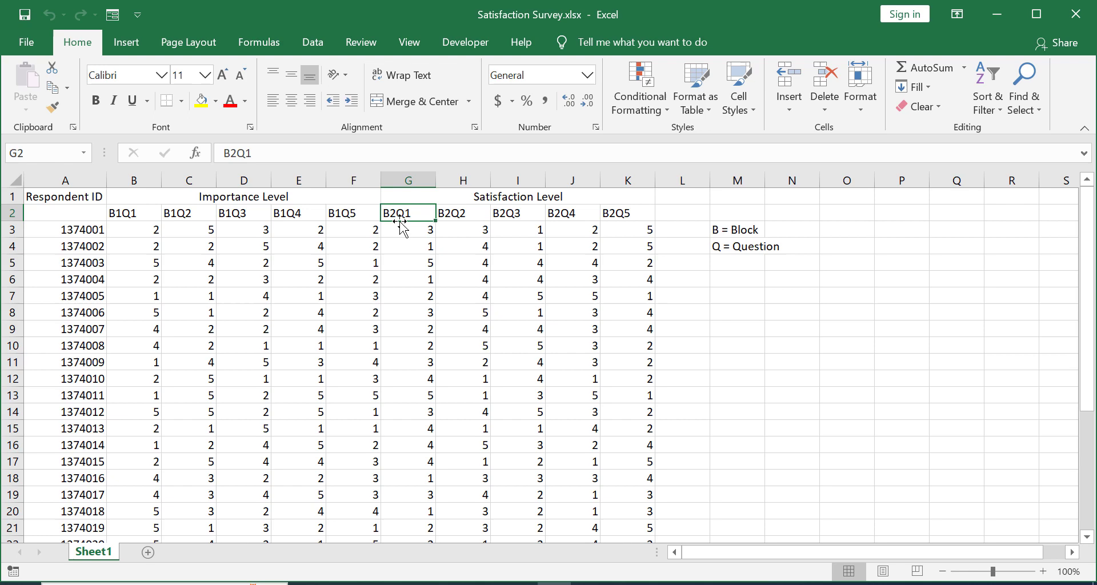
scroll(434, 287, down, 4)
scroll(434, 288, up, 4)
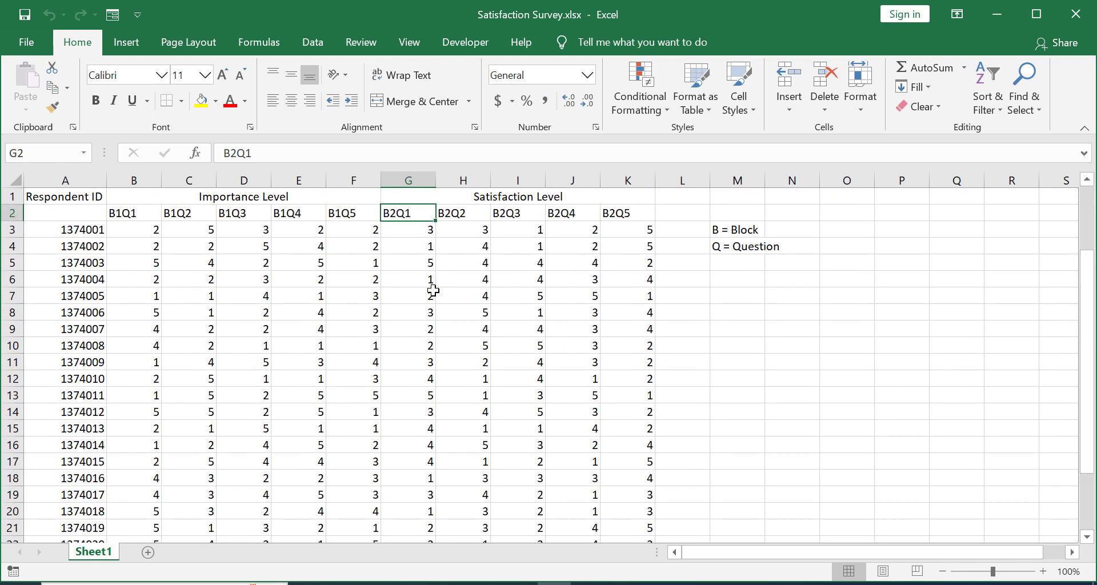
scroll(432, 284, down, 2)
scroll(433, 284, down, 1)
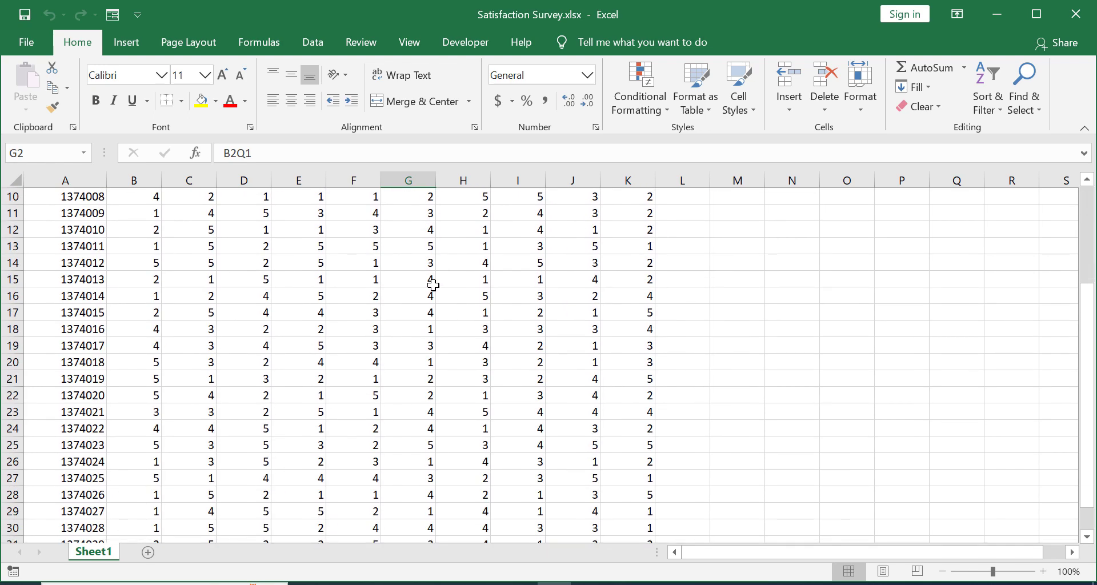
scroll(433, 284, up, 3)
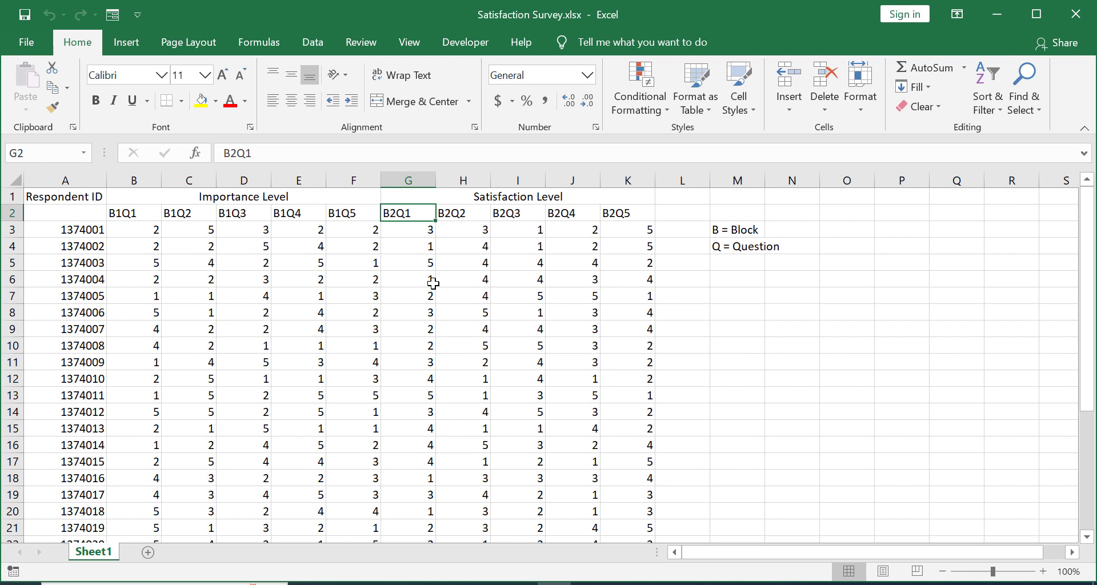
click(759, 583)
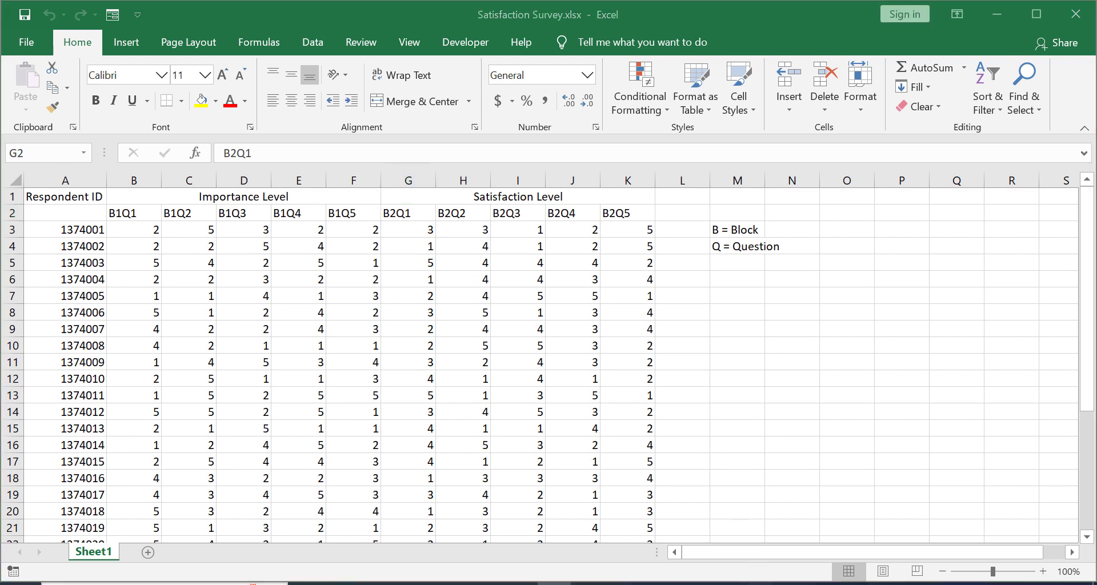
- Show the Untitled2 Variable View and snap SPSS to the right half beside Excel
click(790, 538)
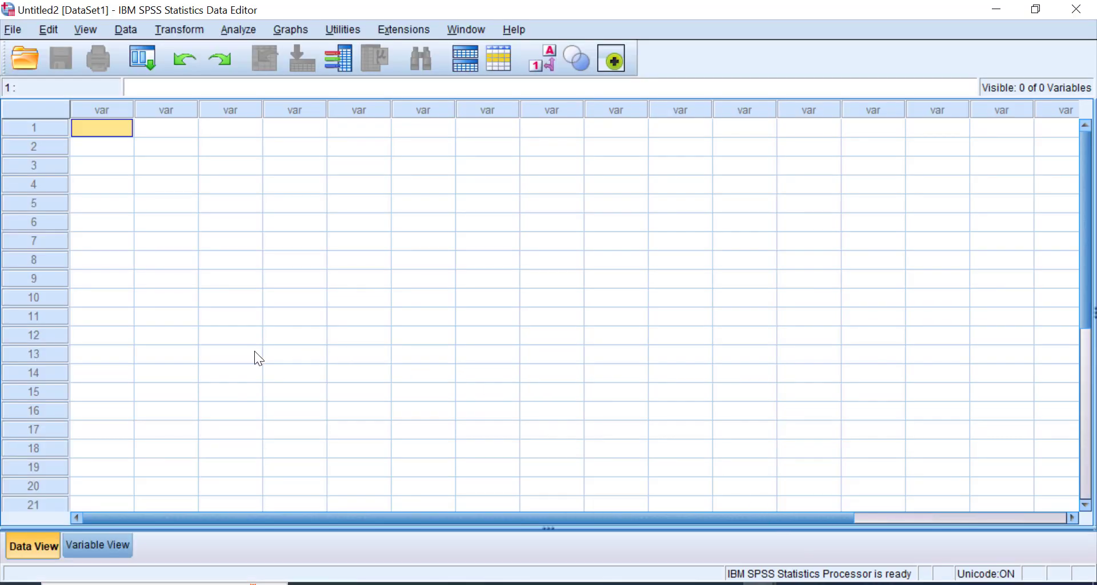
click(93, 536)
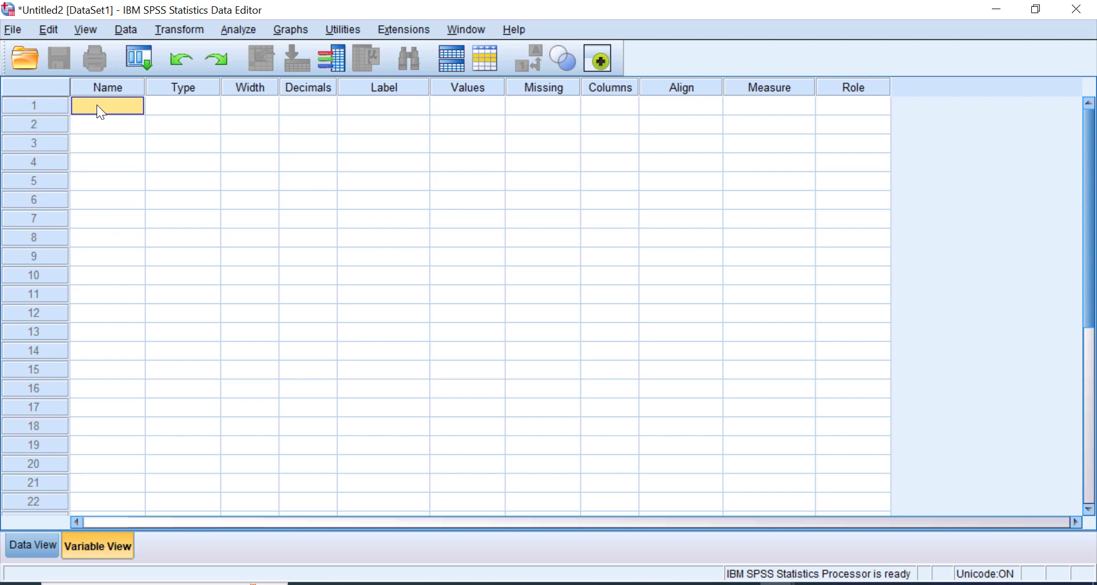
key(super+Down)
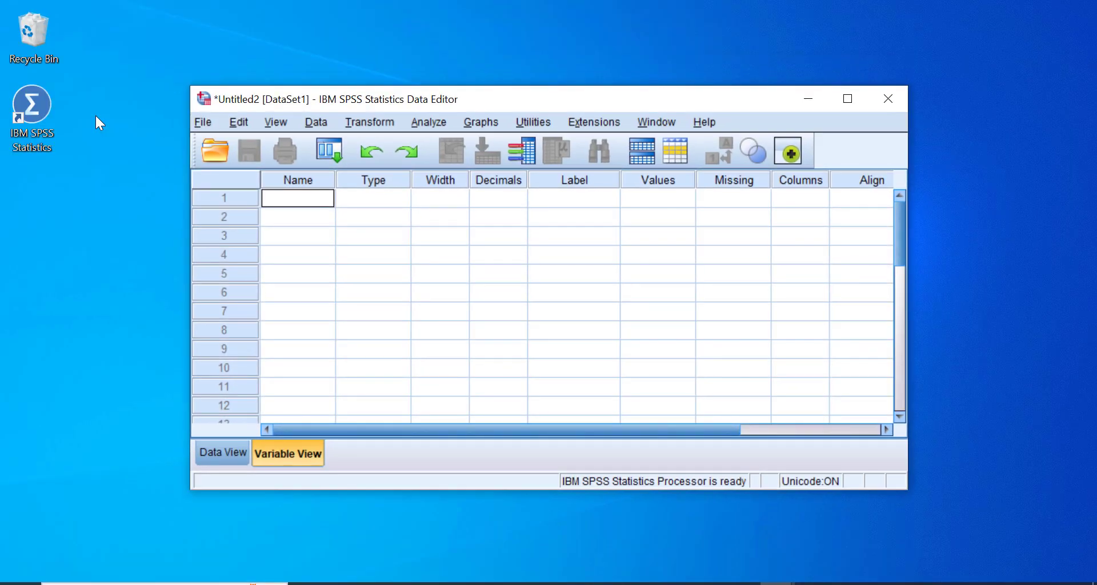
click(834, 106)
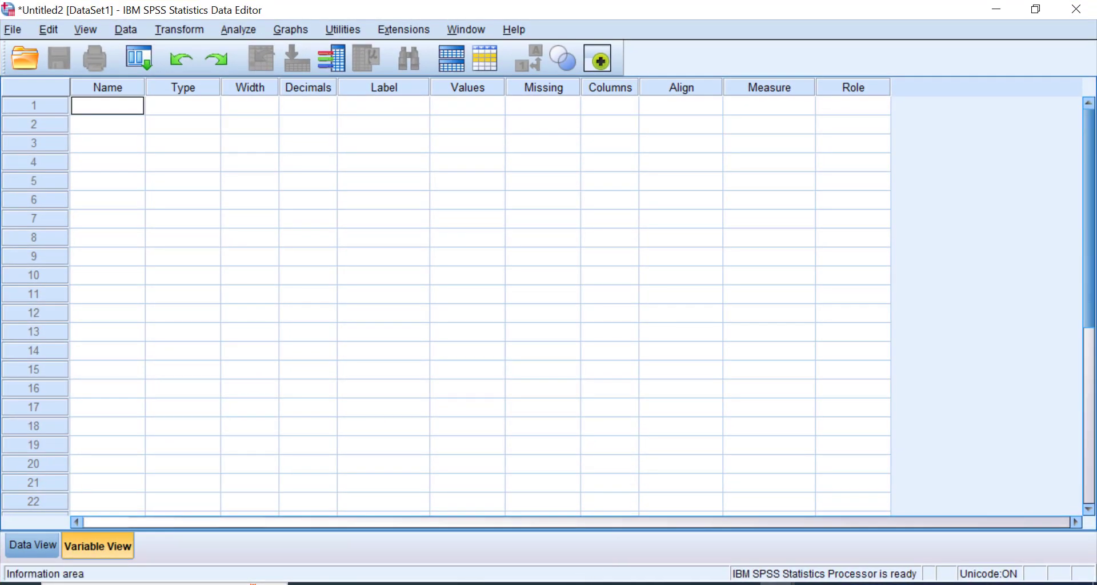
key(alt+Tab)
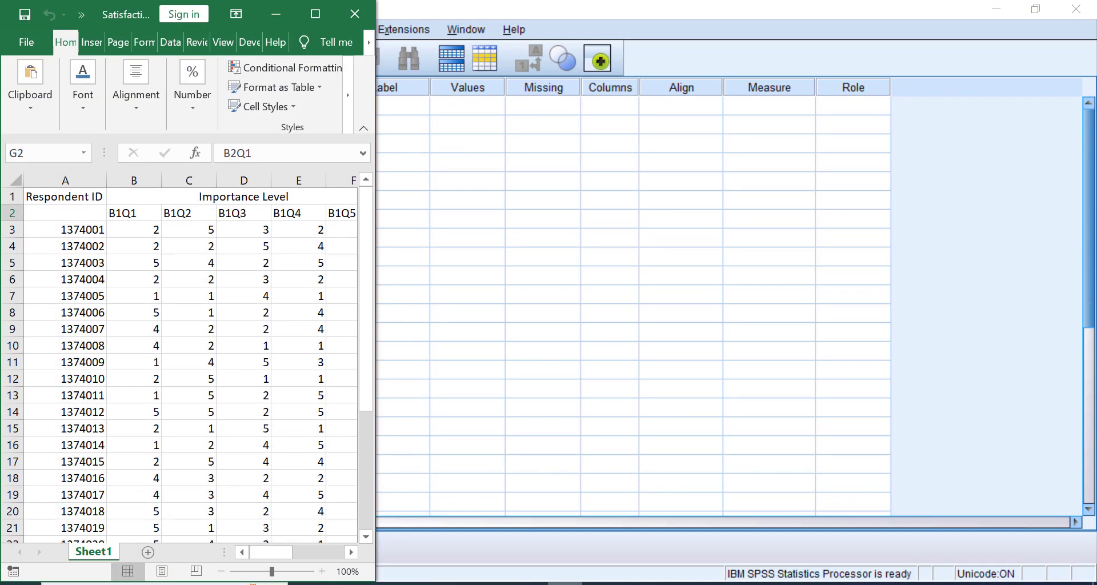
click(811, 5)
click(1024, 11)
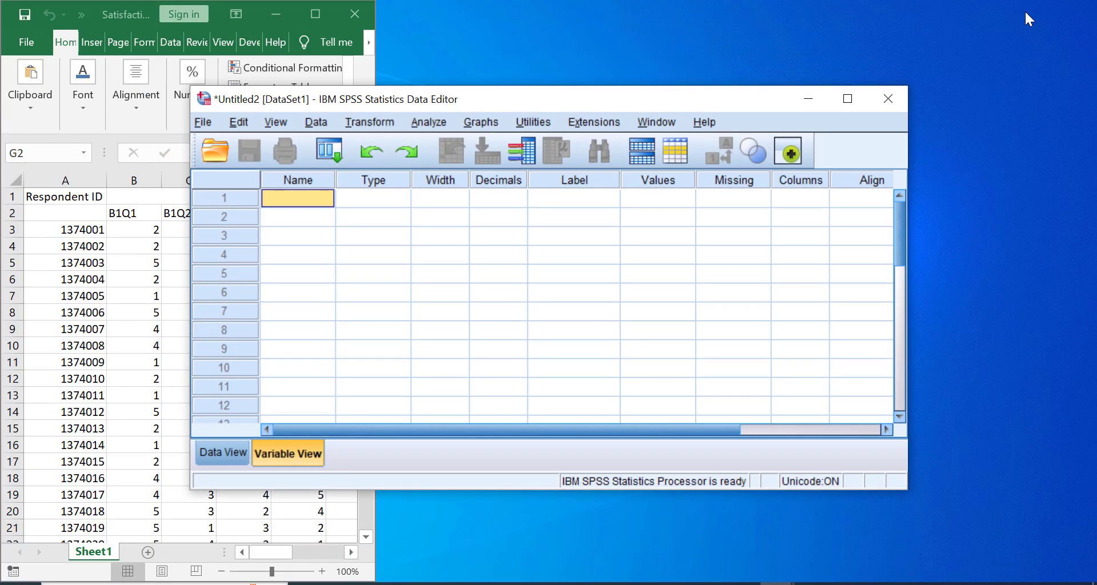
key(super+Right)
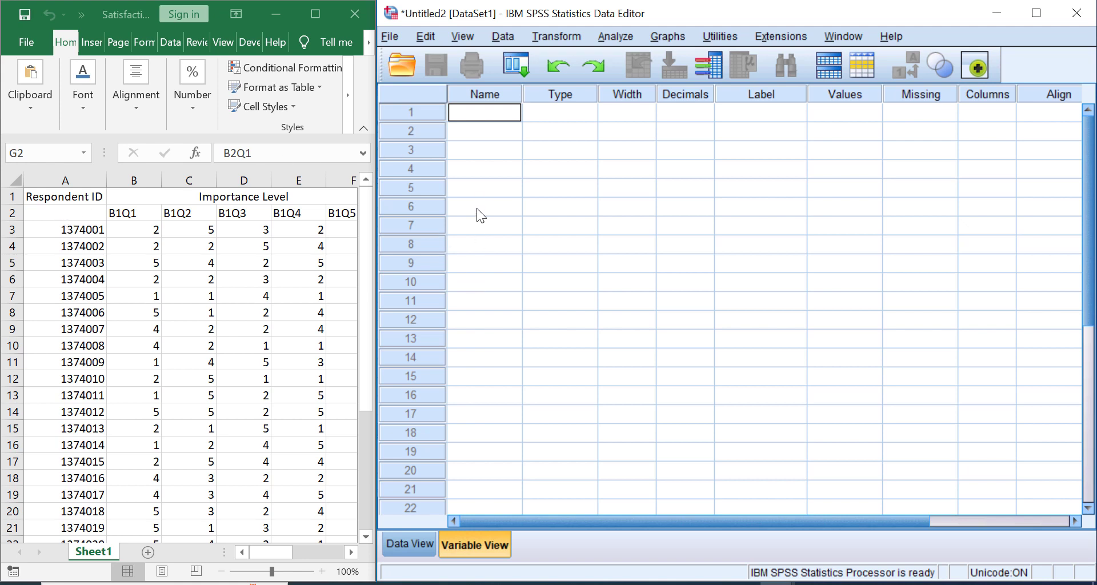
scroll(177, 266, down, 2)
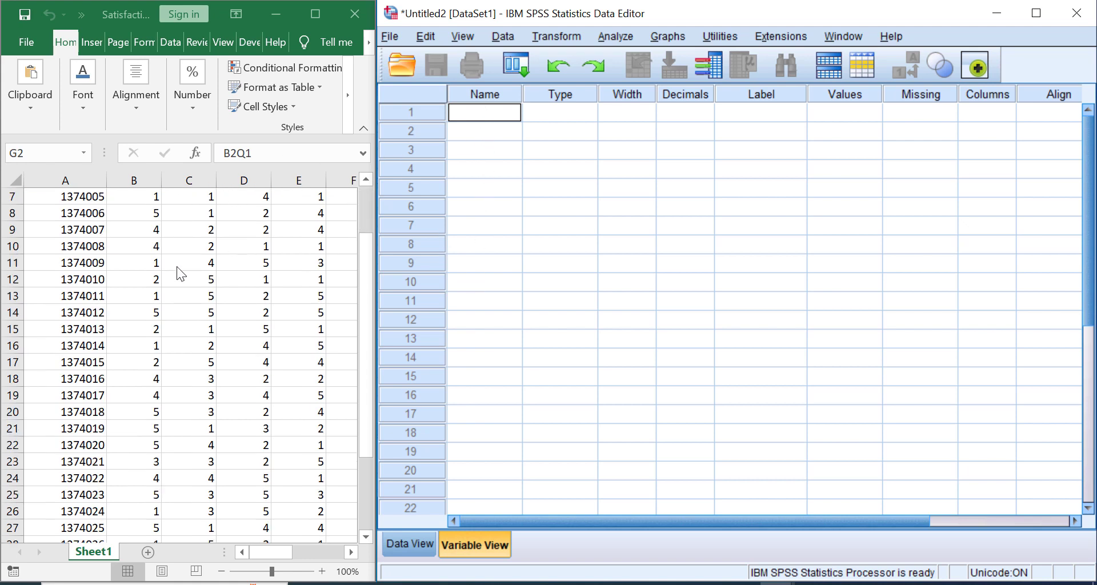
scroll(177, 261, up, 2)
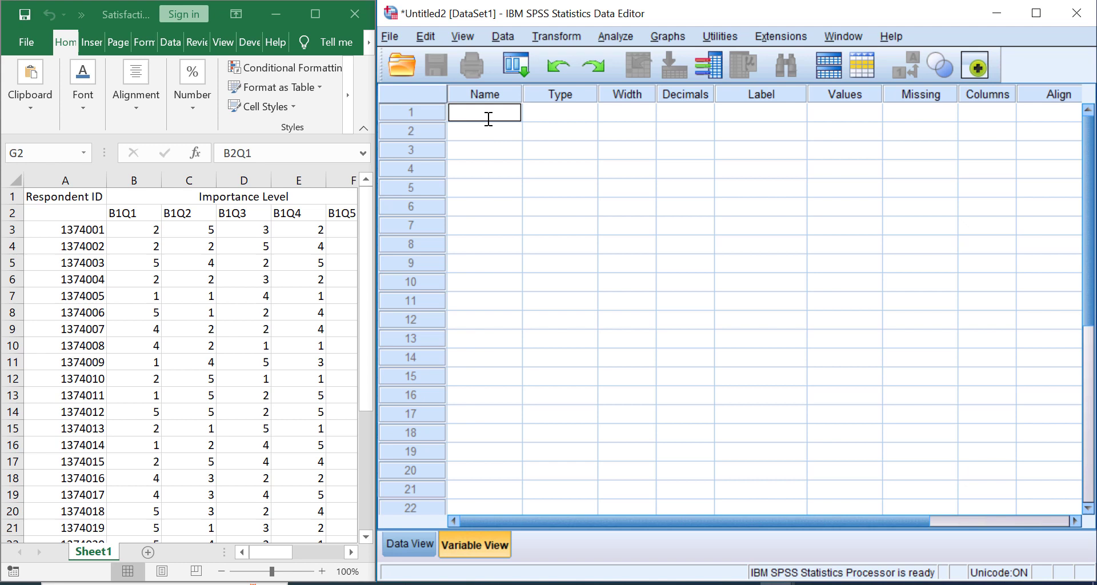
- Name the first six variables ID and B1Q1 through B1Q5
text(ID)
key(Return)
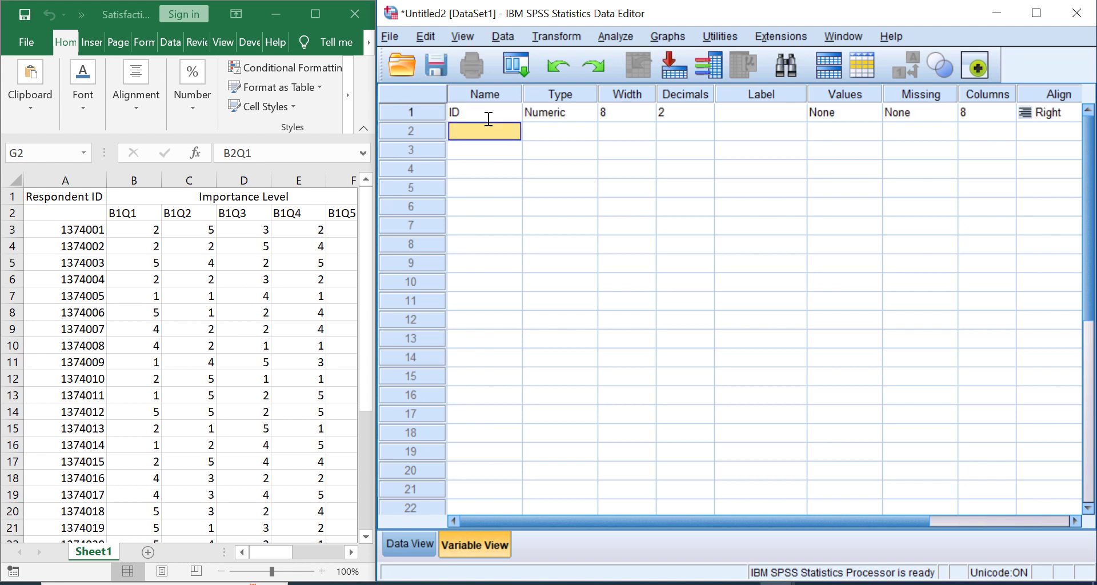
text(B1Q1)
key(Return)
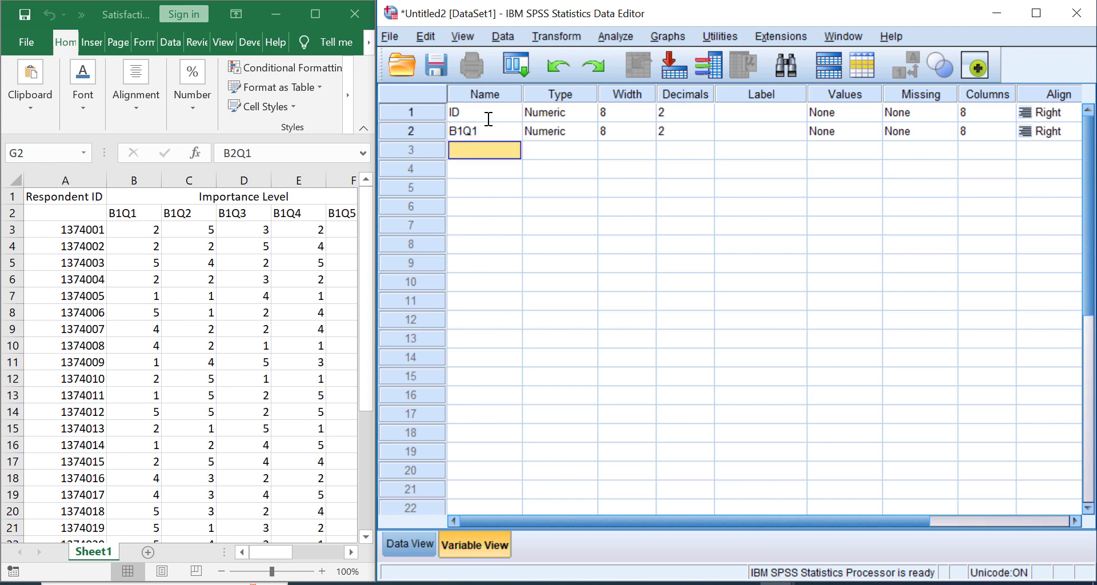
text(B1)
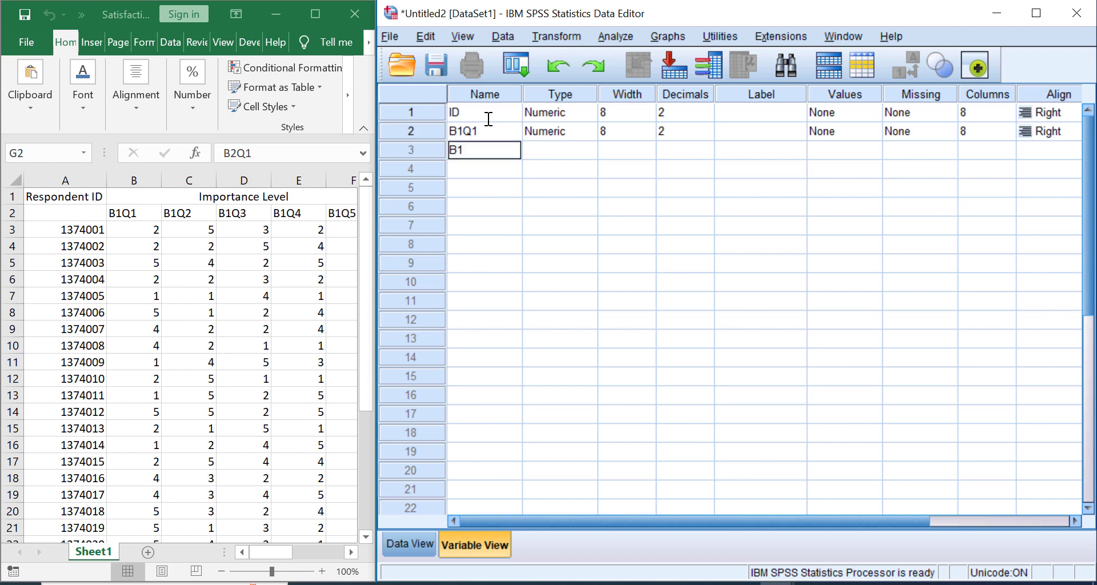
text(Q2)
key(Return)
text(B)
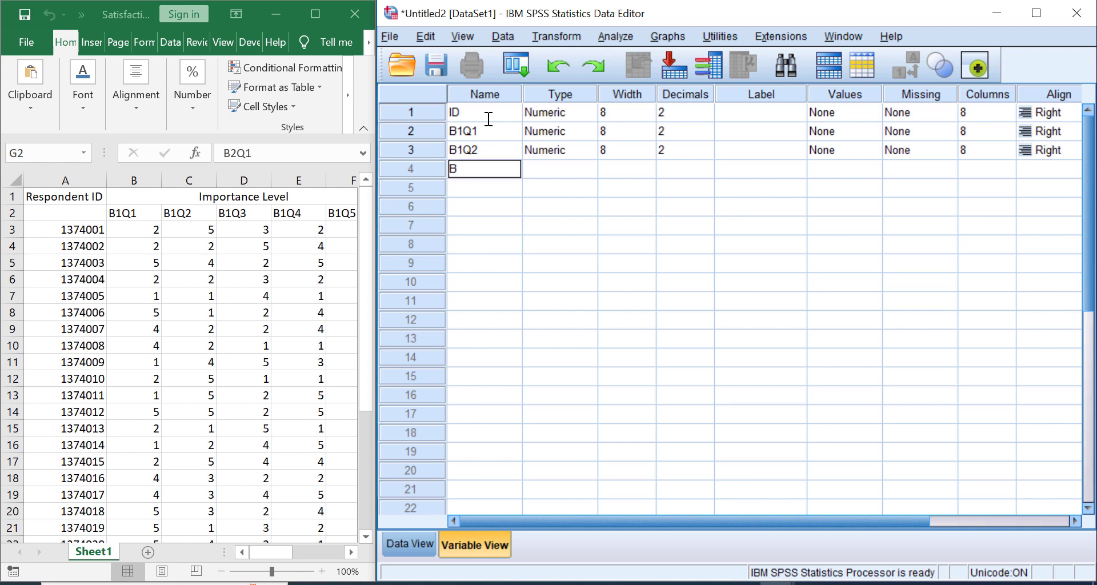
text(1Q3)
key(Return)
text(B1)
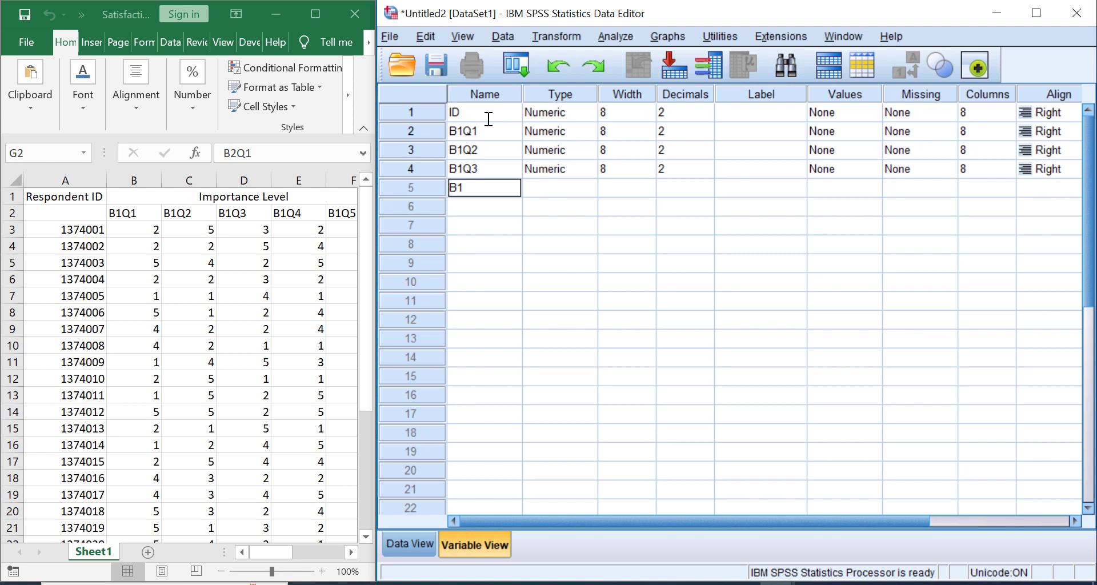
text(Q4)
key(Return)
text(B1)
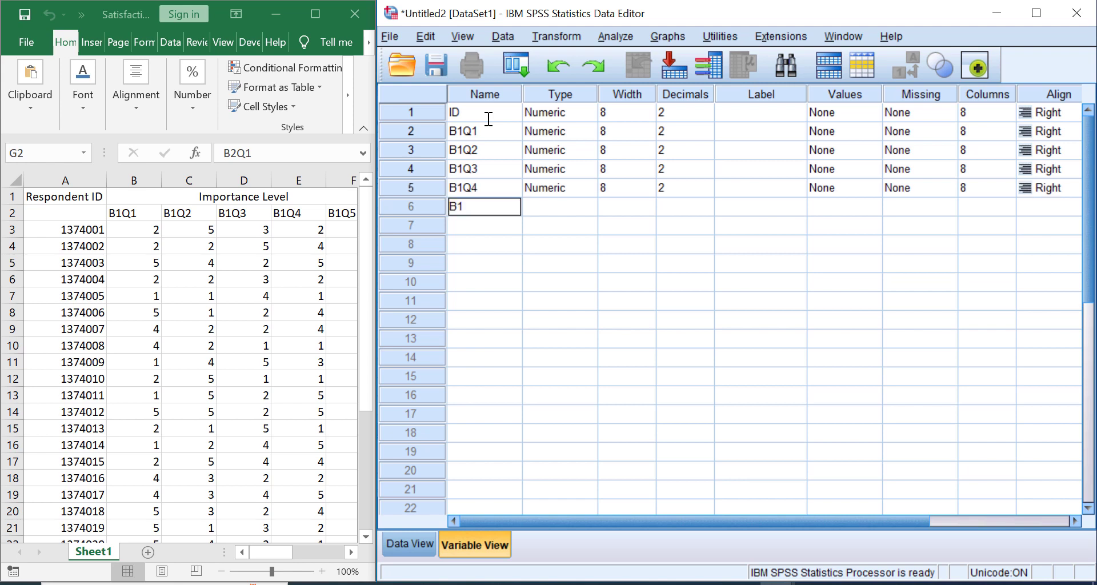
text(Q5)
key(Return)
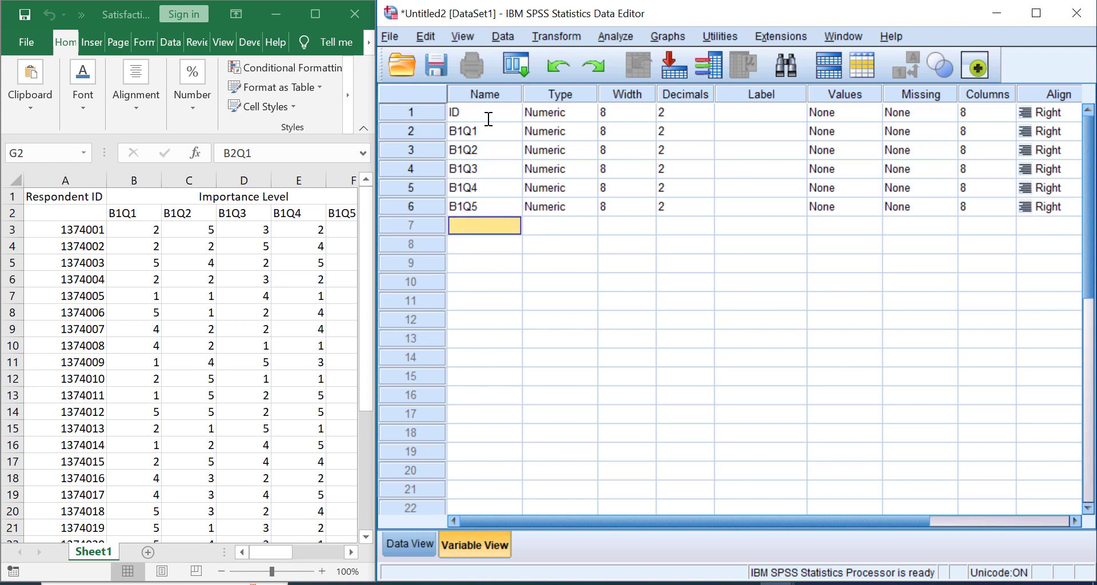
- Check the Excel satisfaction columns, then add variables B2Q1 through B2Q5
click(349, 550)
click(349, 549)
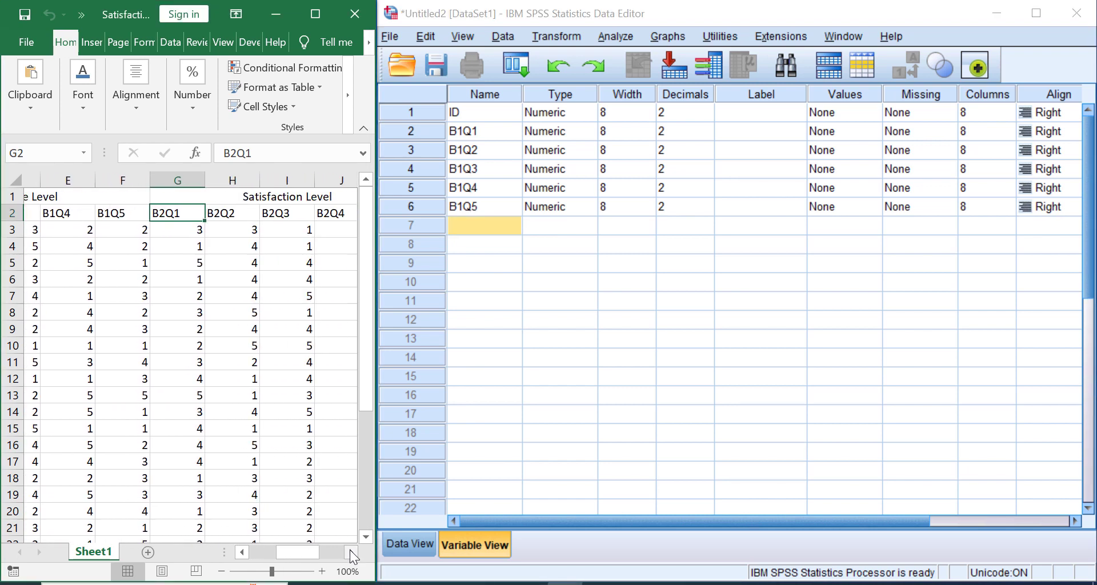
click(351, 551)
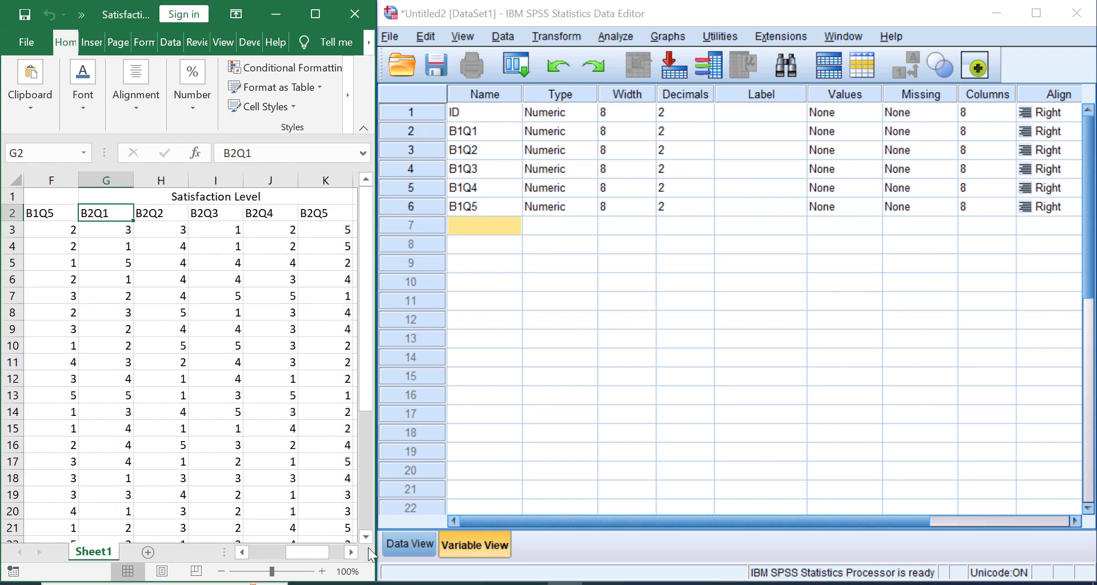
click(351, 551)
click(473, 229)
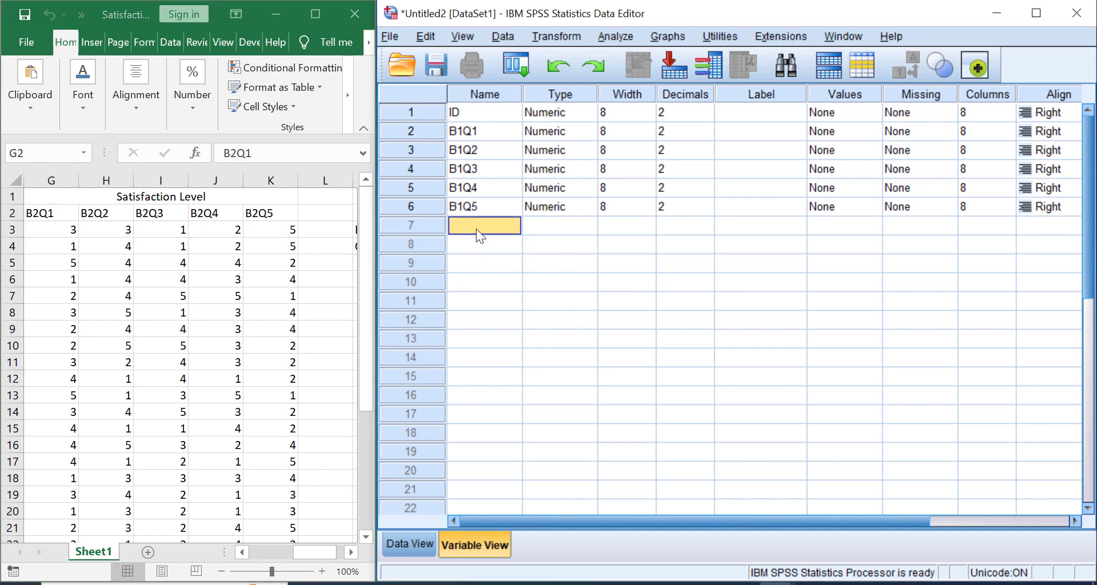
text(B2Q1)
key(Return)
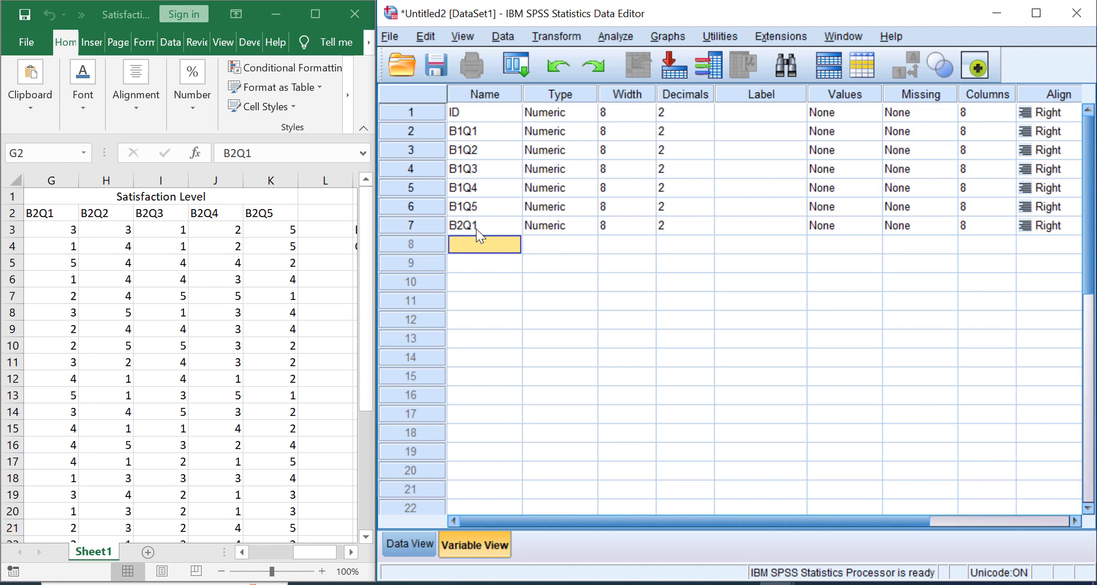
text(B)
key(Return)
text(B)
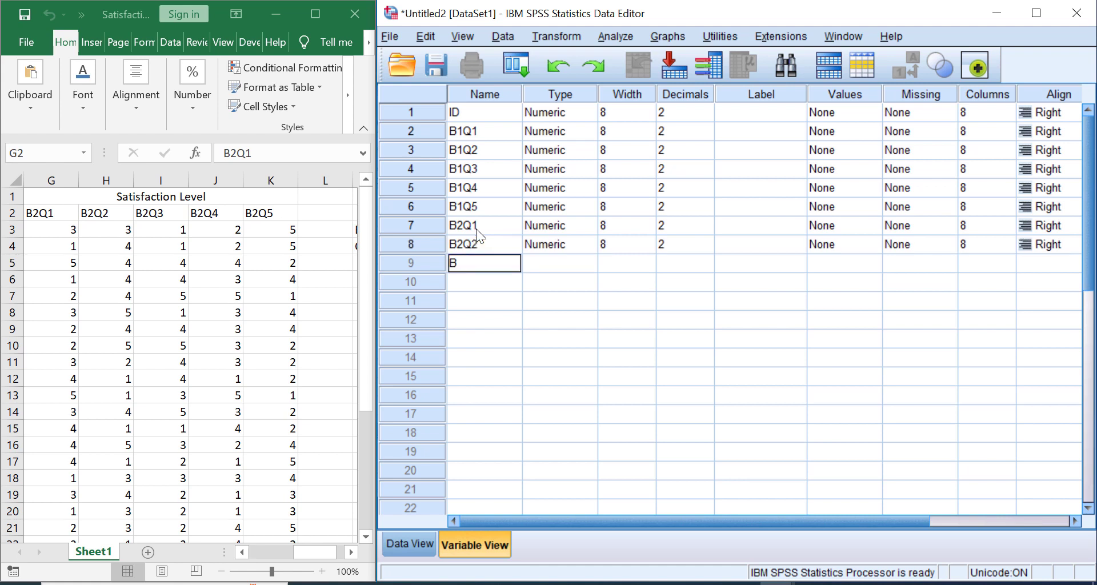
text(2Q3)
key(Return)
text(B2Q)
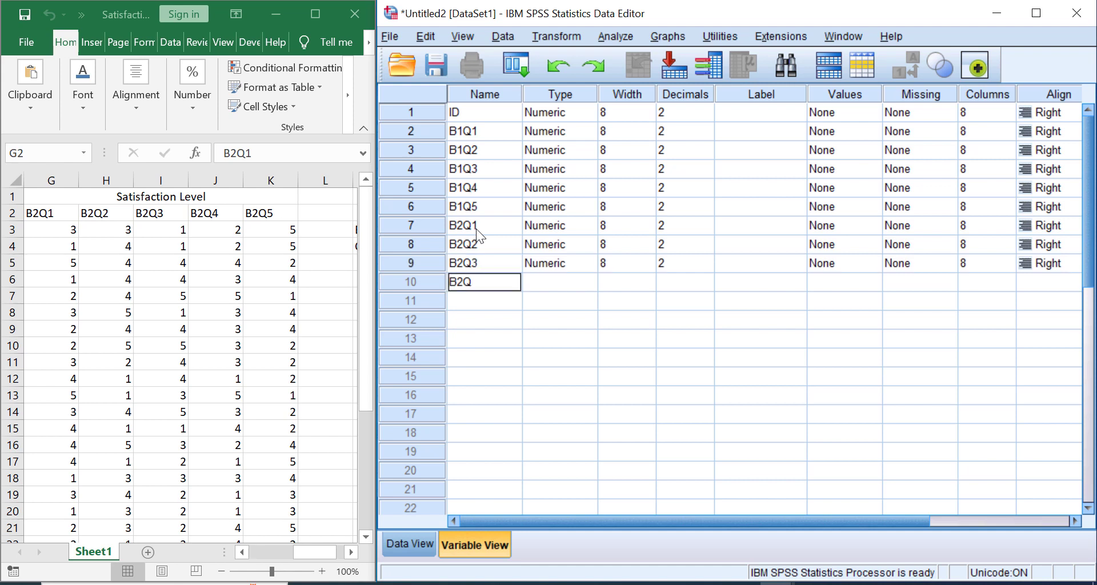
text(4)
key(Return)
key(Return)
key(Up)
key(Up)
key(Down)
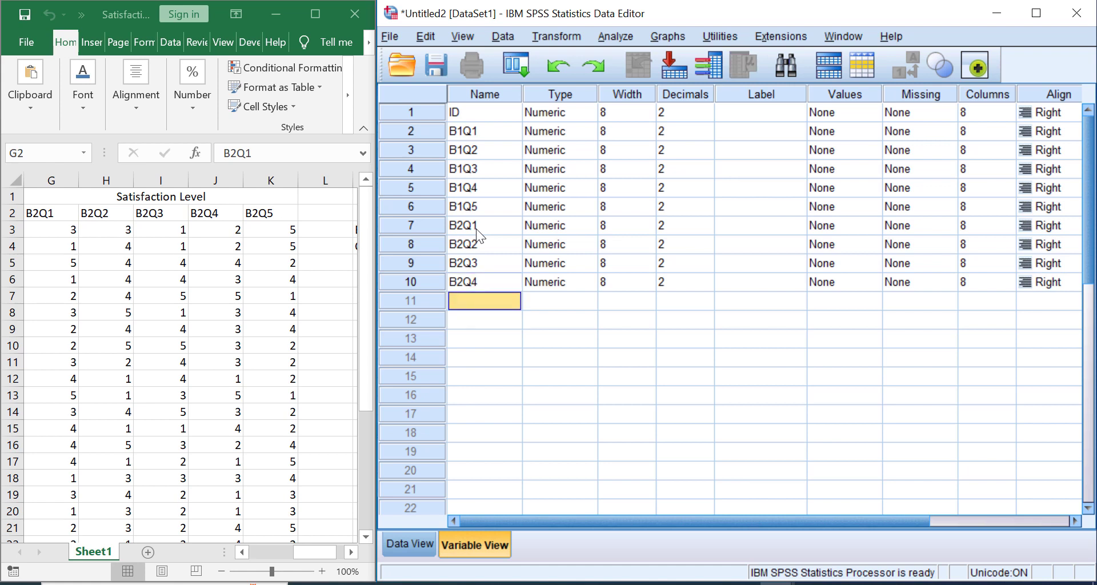
text(B2)
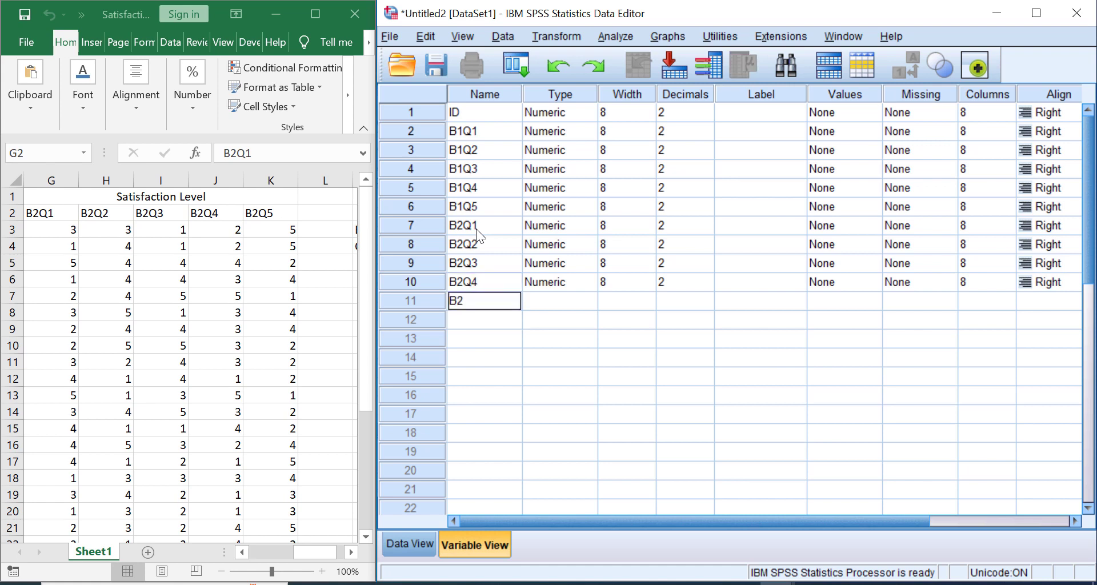
text(Q5)
key(Return)
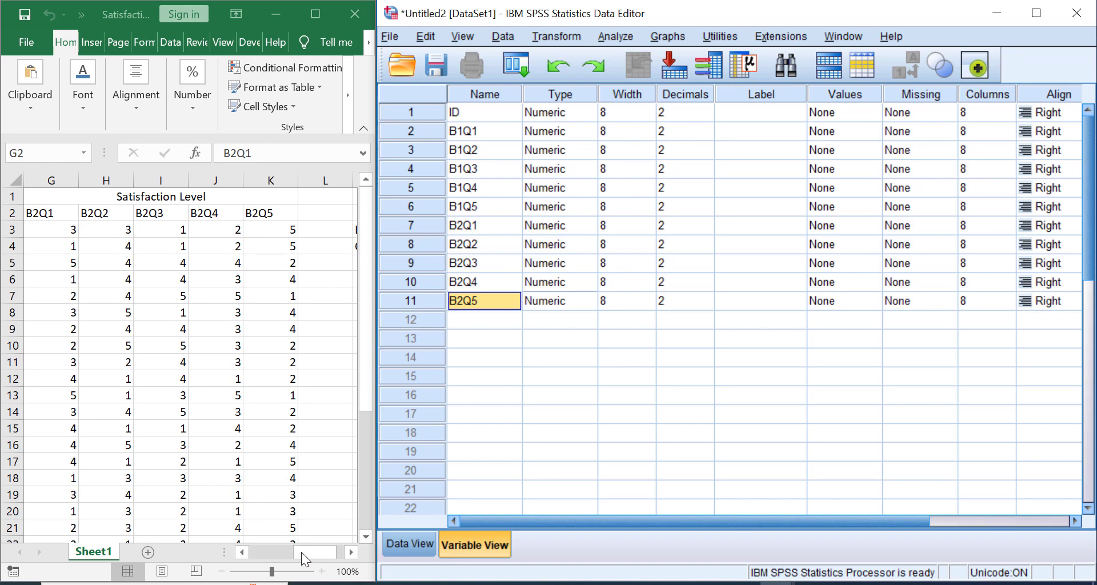
drag(303, 557, 257, 552)
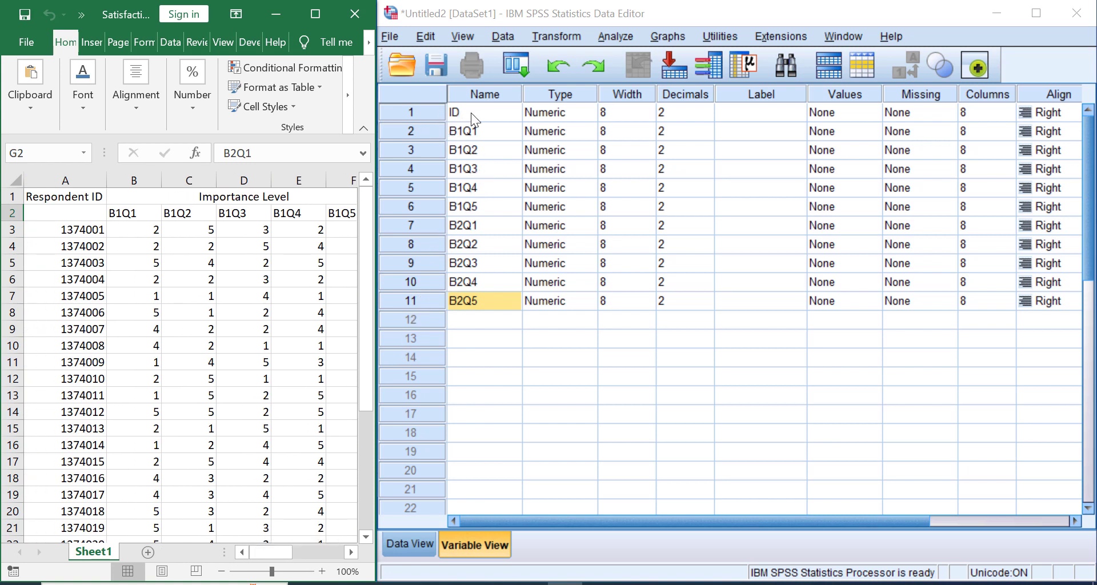
- Set ID's width to 7 and its decimals to 0
click(491, 114)
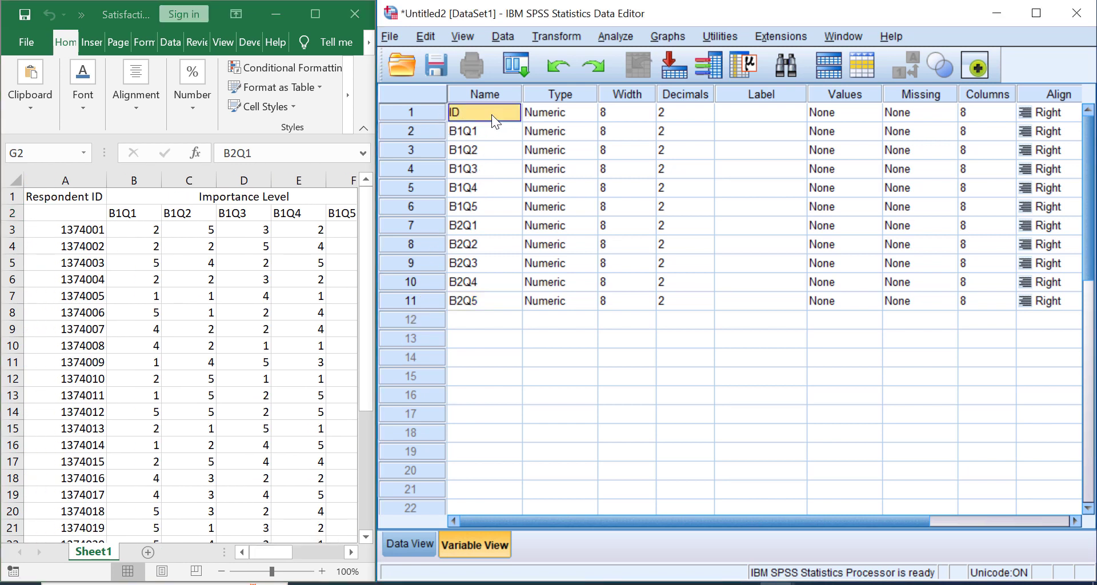
click(458, 131)
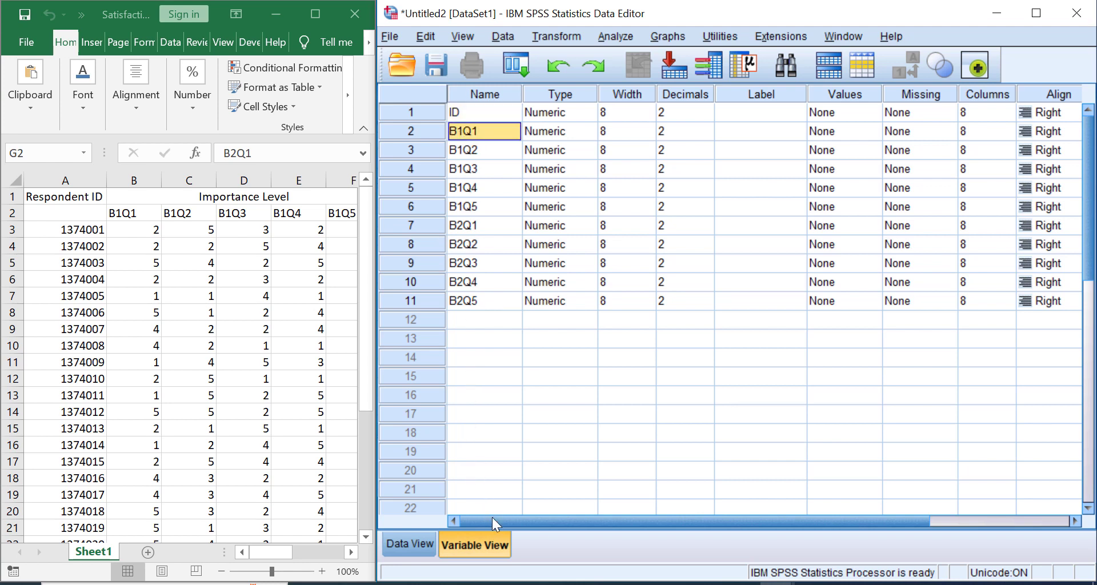
mouse_move(492, 521)
mouse_down()
mouse_move(535, 519)
mouse_move(499, 516)
mouse_up()
click(621, 110)
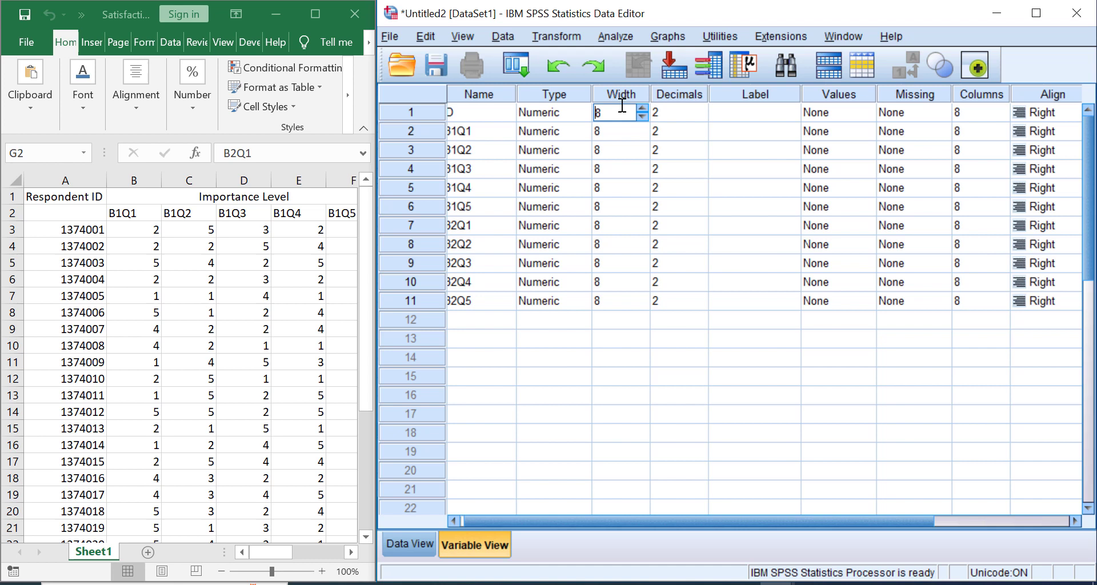
click(687, 110)
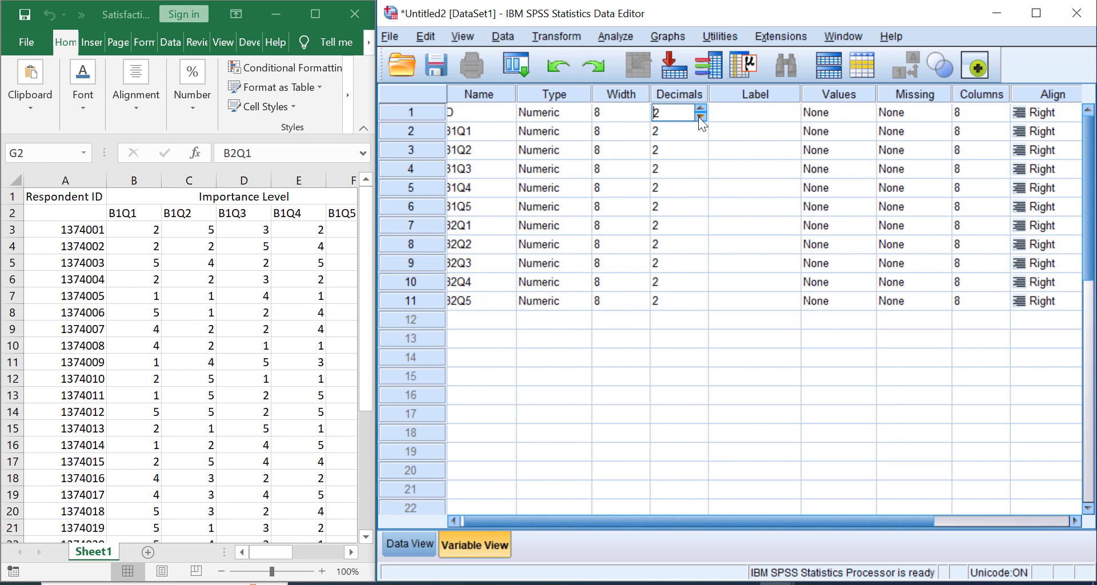
click(699, 116)
click(700, 117)
click(672, 112)
click(658, 151)
click(661, 130)
click(668, 112)
key(Left)
text(7)
key(Tab)
- Copy ID's 0 decimals and paste it into the Decimals of B1Q1 through B2Q5
right_click(679, 114)
click(690, 126)
click(687, 132)
drag(688, 135, 687, 191)
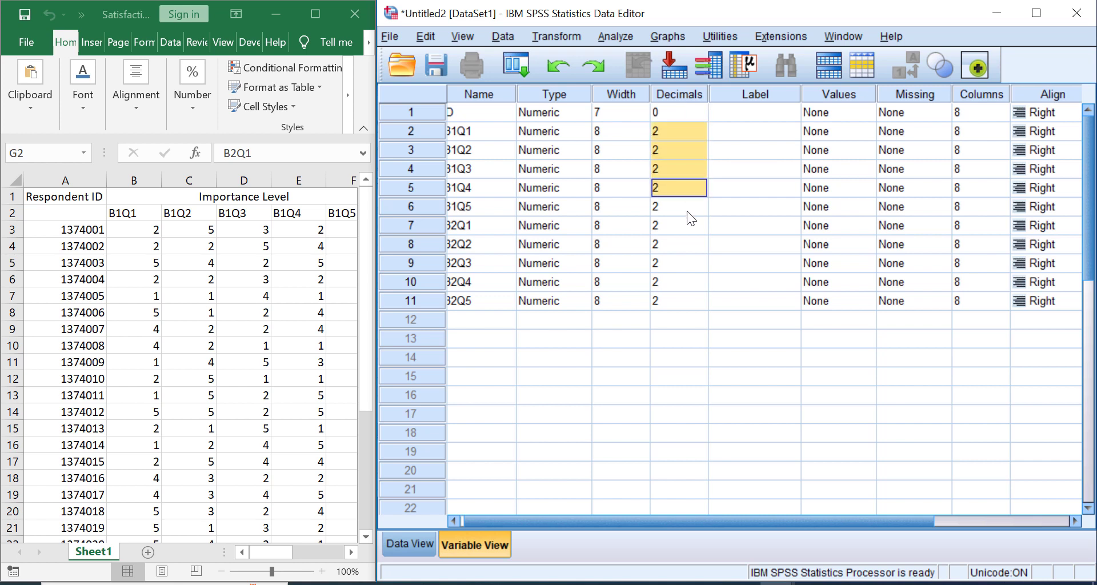
right_click(673, 132)
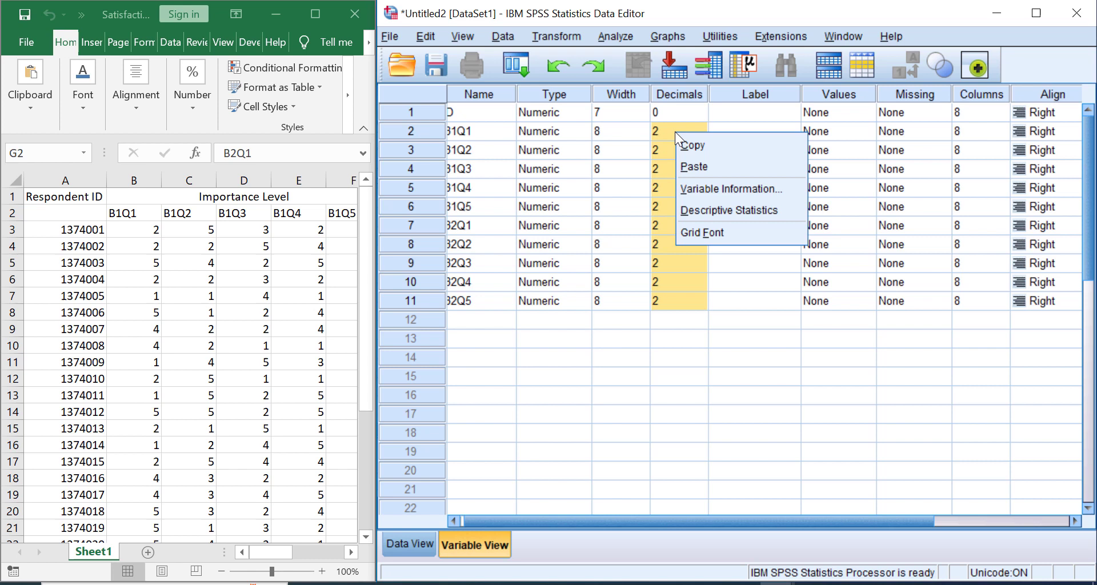
click(686, 166)
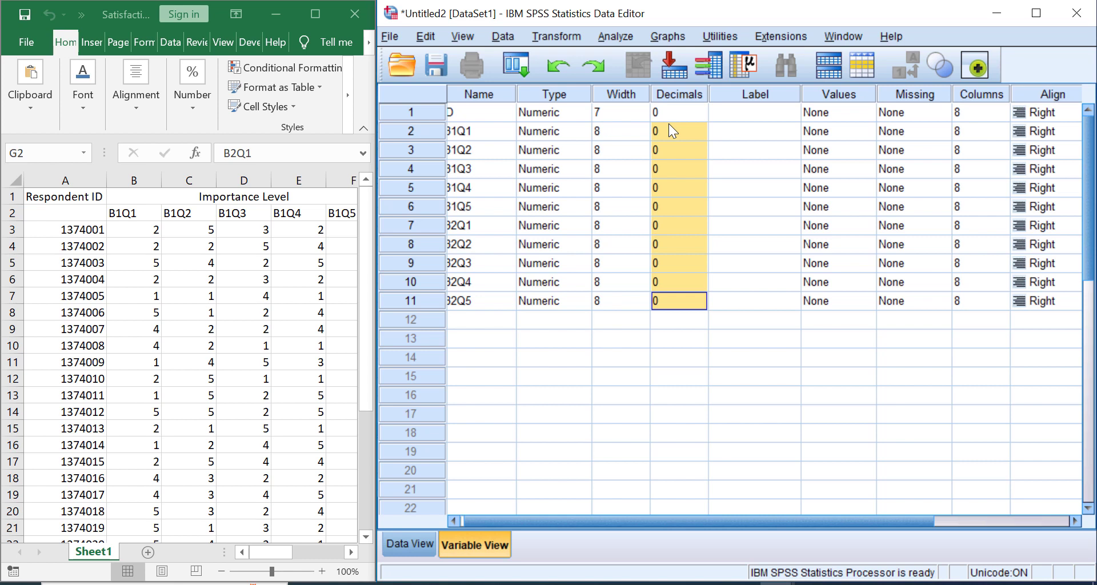
click(738, 107)
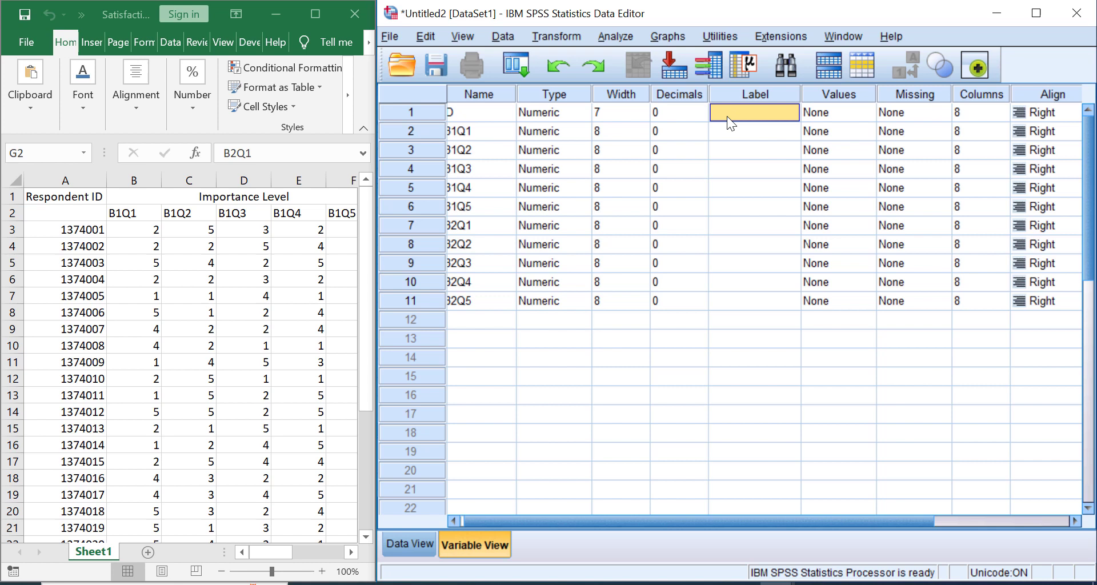
click(738, 129)
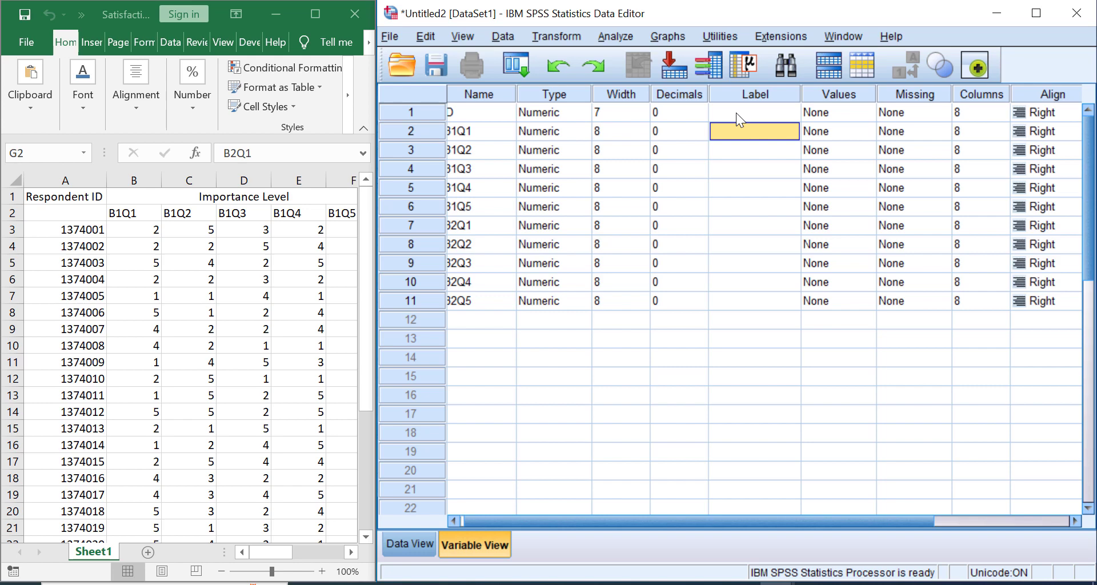
click(819, 114)
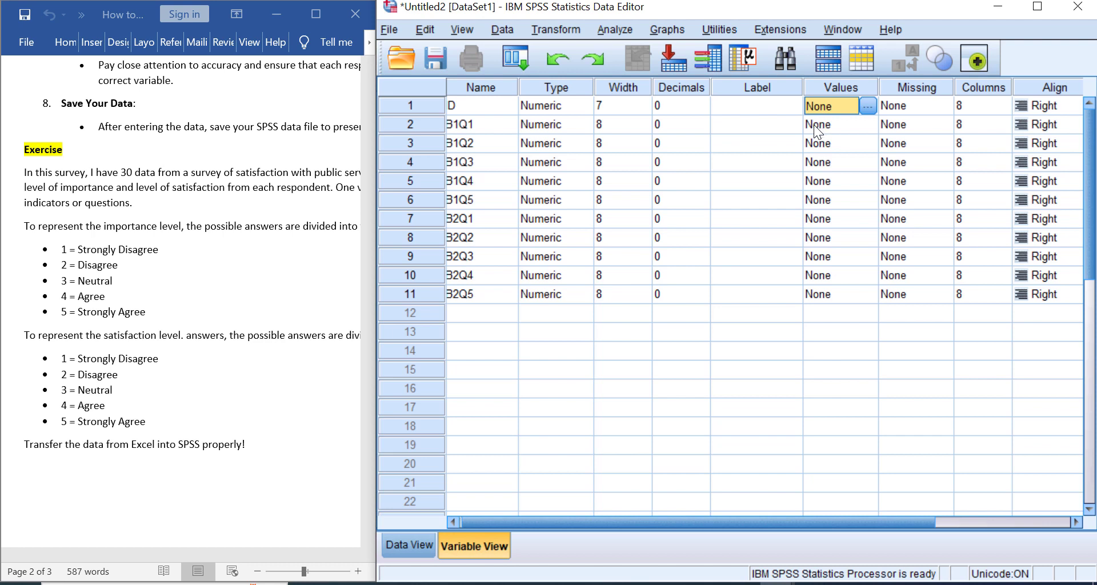
click(814, 126)
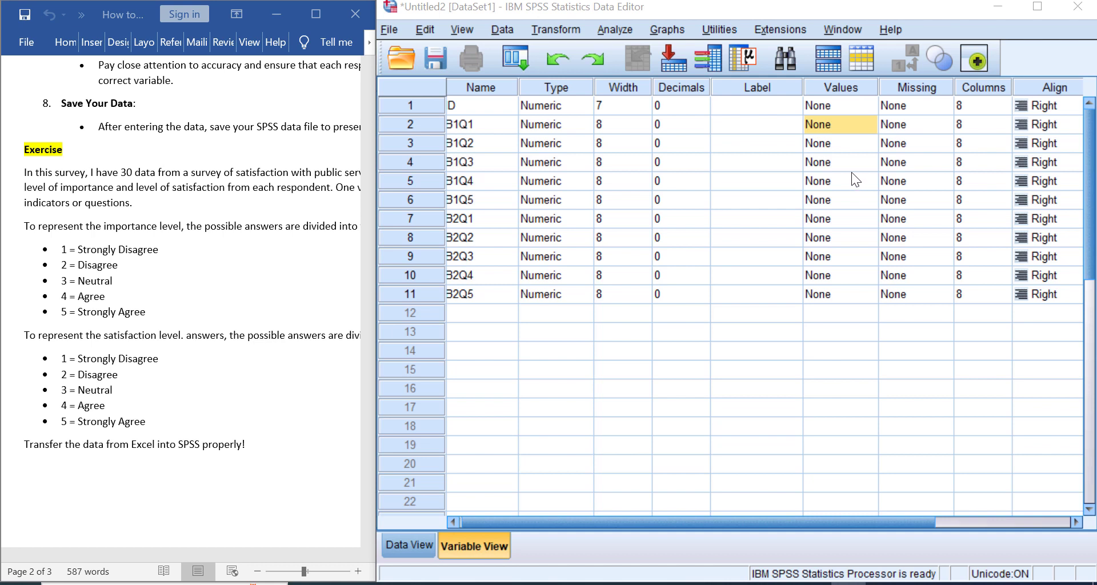
click(830, 123)
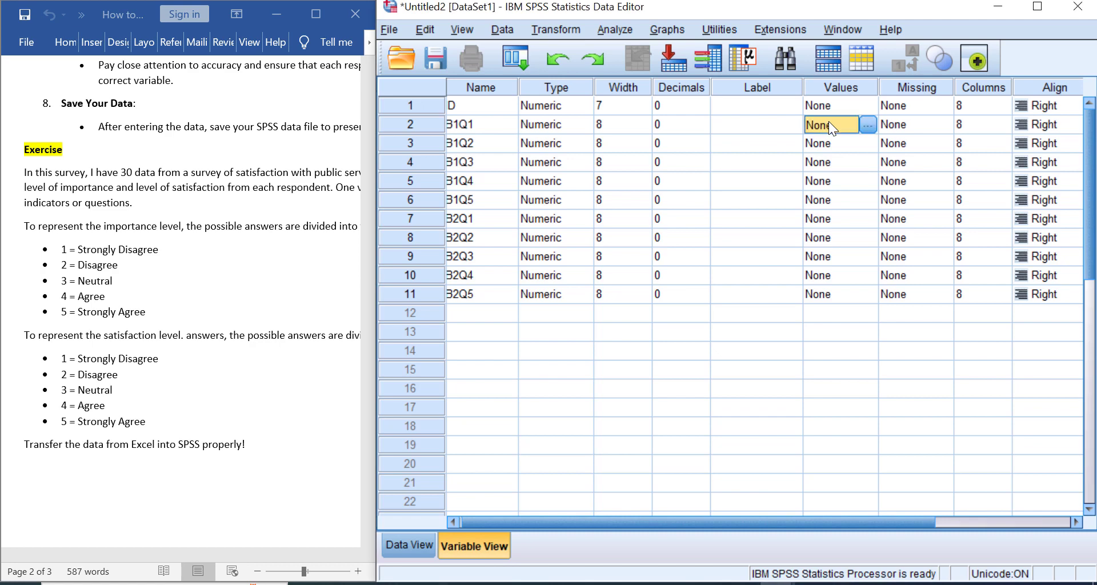
- Add B1Q1 value labels 1 Strongly Disagree, 2 Disagree and 3 Neutral
click(866, 124)
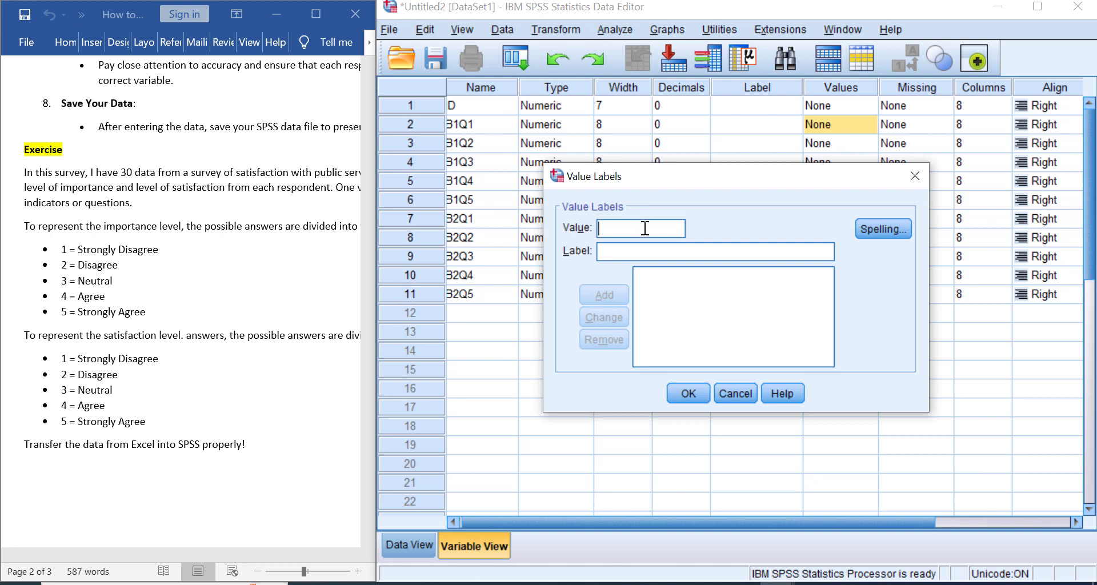
text(1)
key(Tab)
text(Strongly )
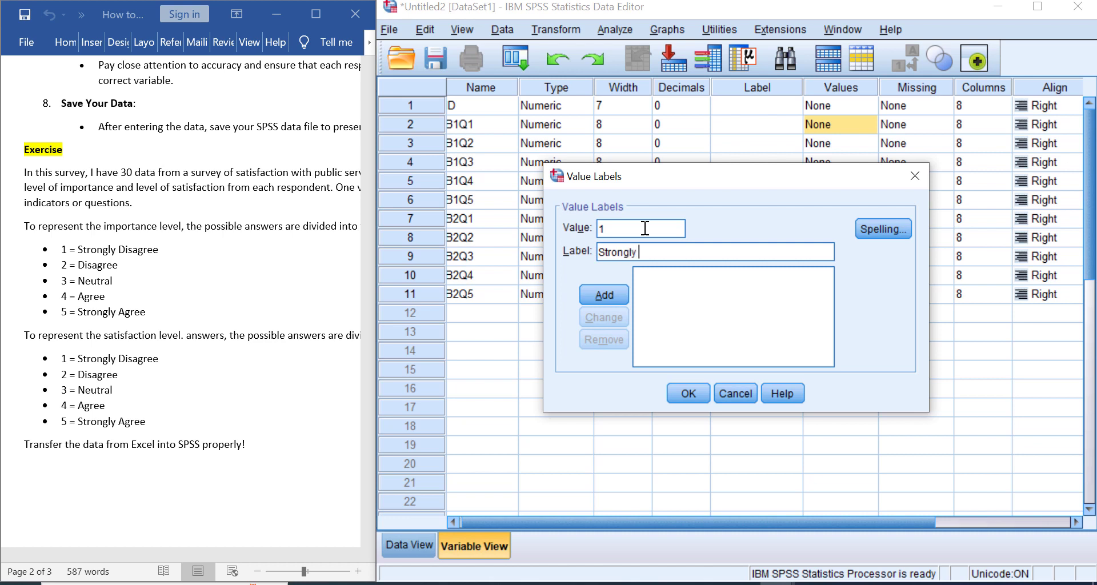
text(Disagree)
click(618, 304)
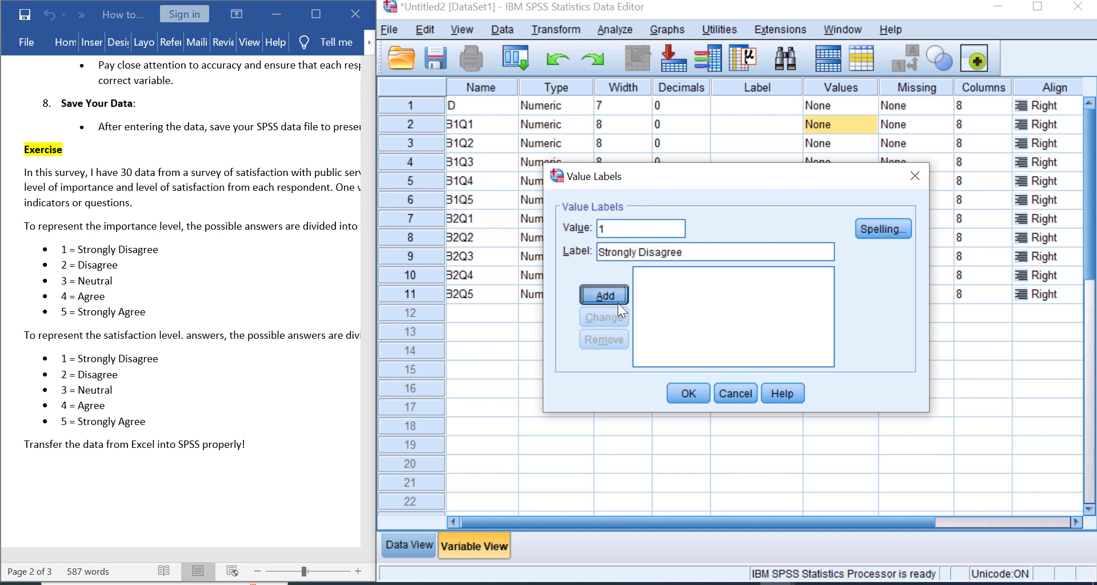
text(2)
click(671, 253)
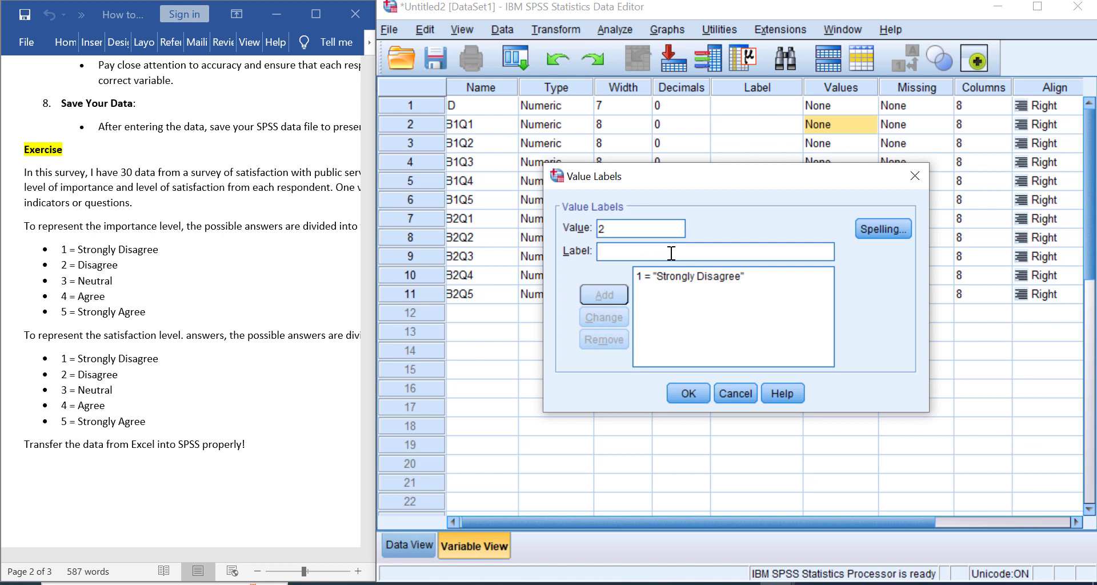
text(Disagree)
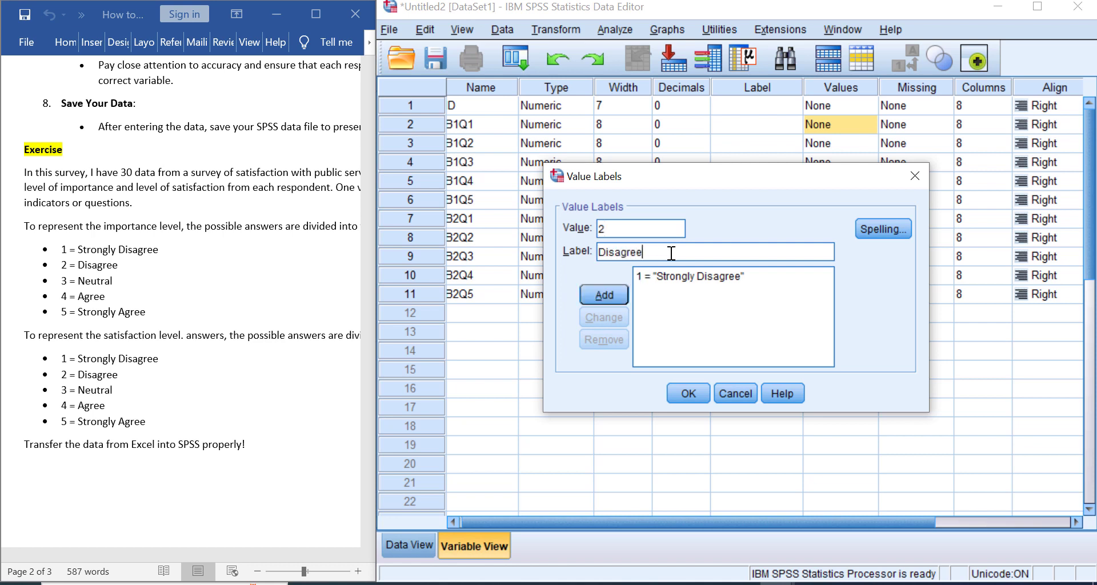
click(607, 291)
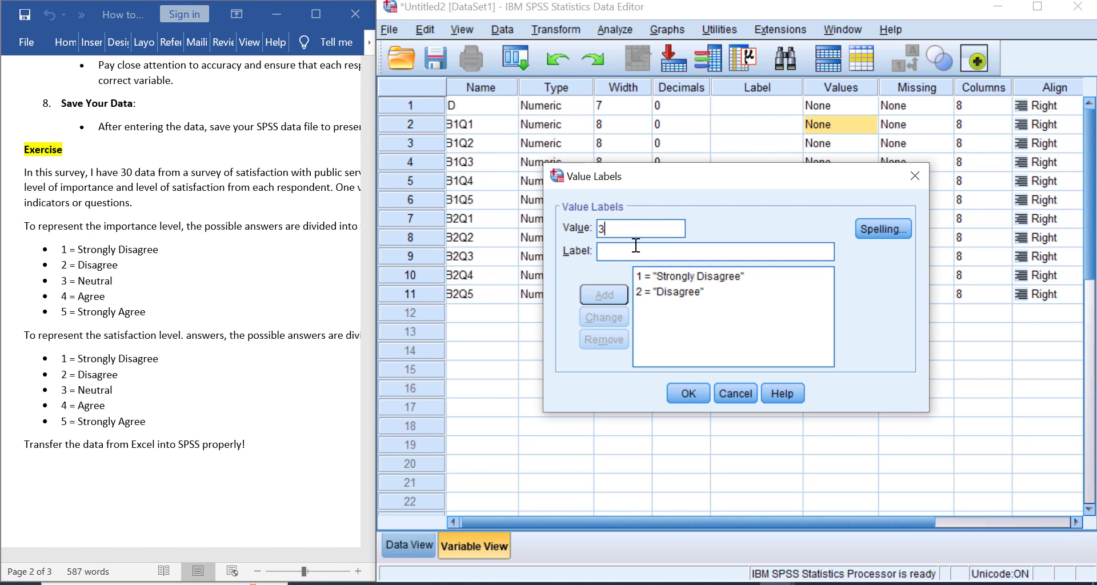
click(634, 245)
text(Neutra)
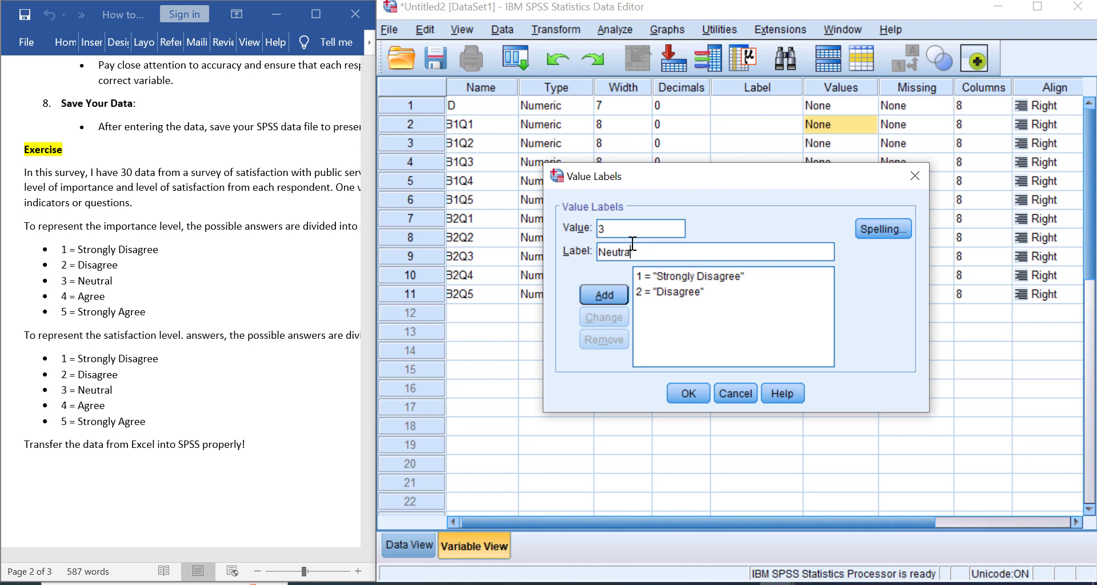
text(l)
click(613, 293)
- Add 4 Agree and 5 Strongly Agree, then apply the five labels
text(4)
click(635, 250)
text(A)
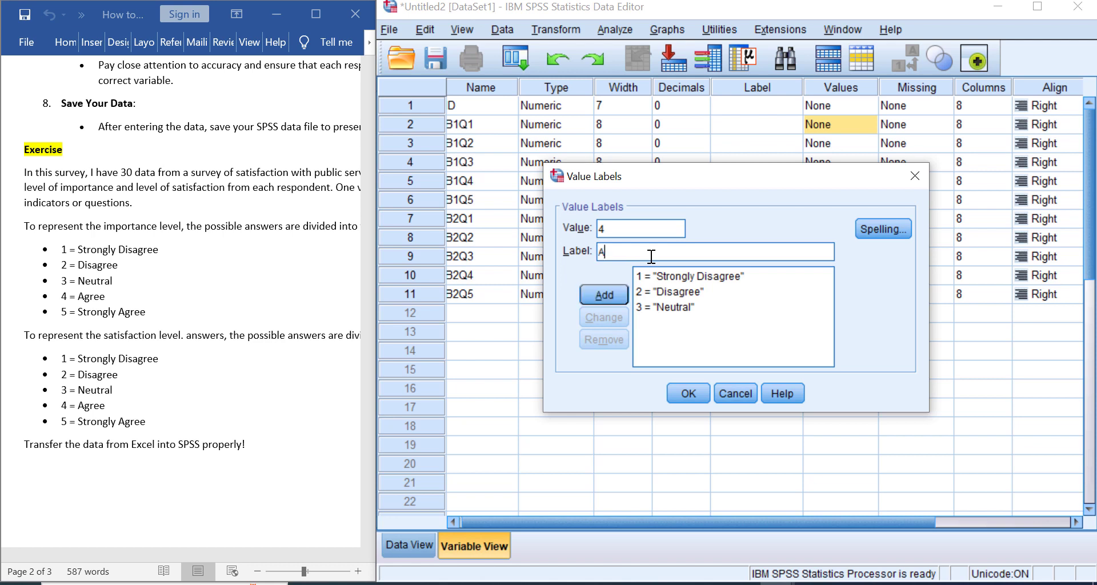
text(gree)
click(612, 302)
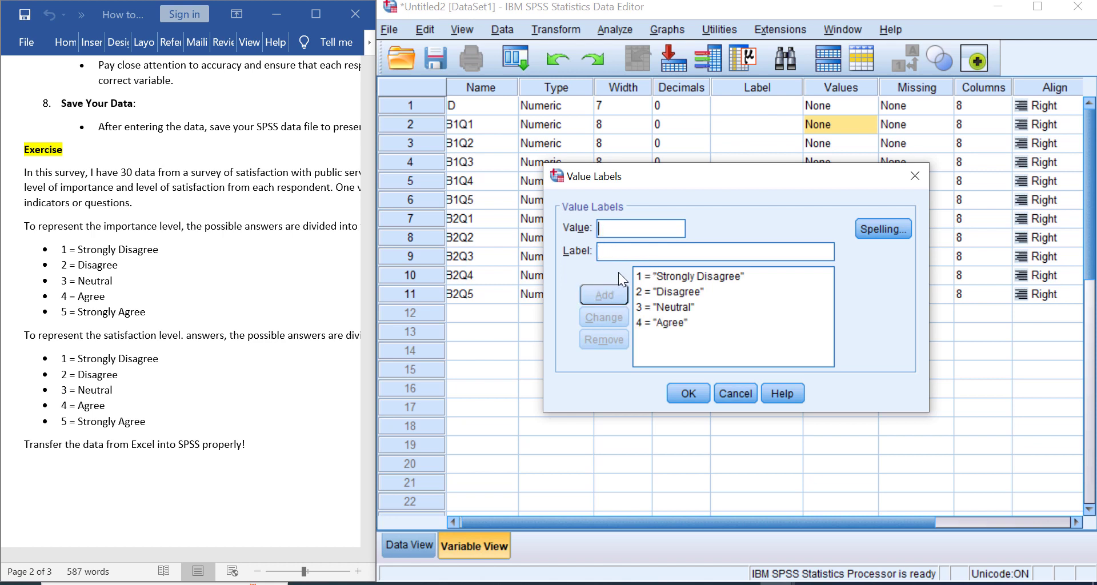
text(5)
click(631, 257)
text(St)
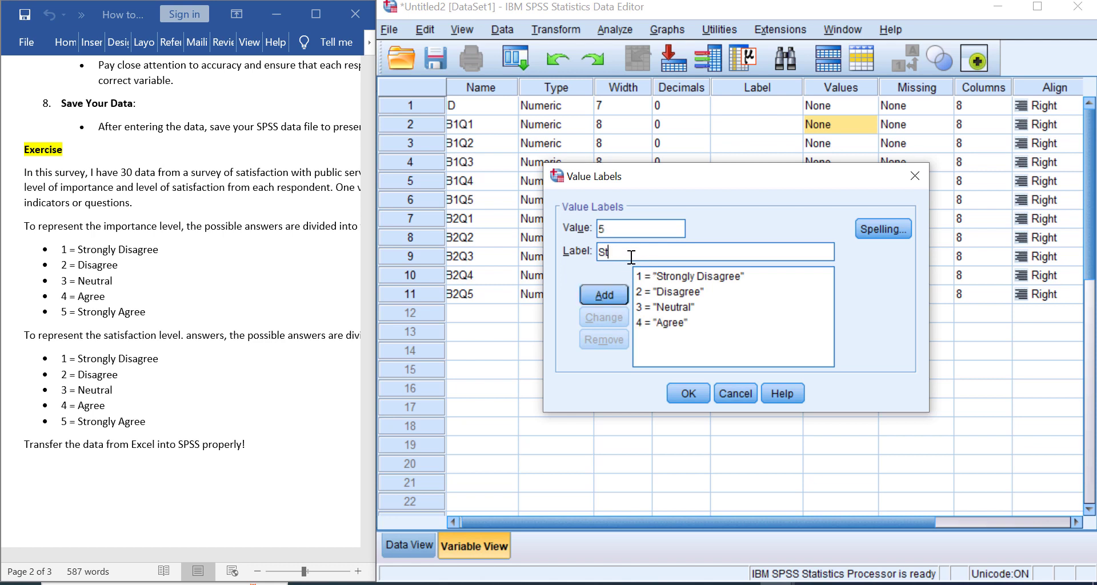
text(rongly Agree)
click(609, 296)
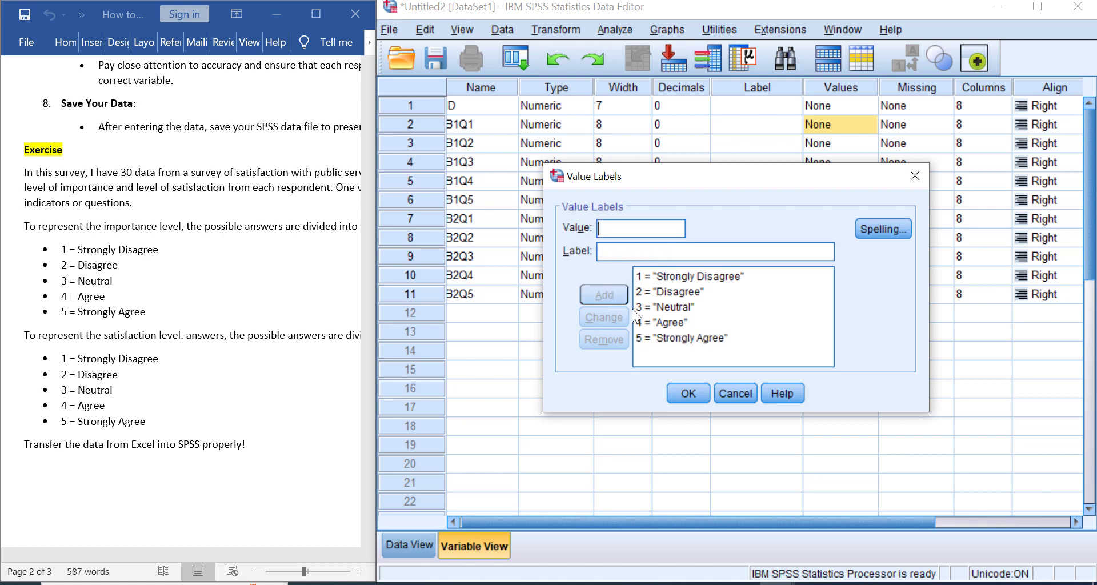
click(680, 395)
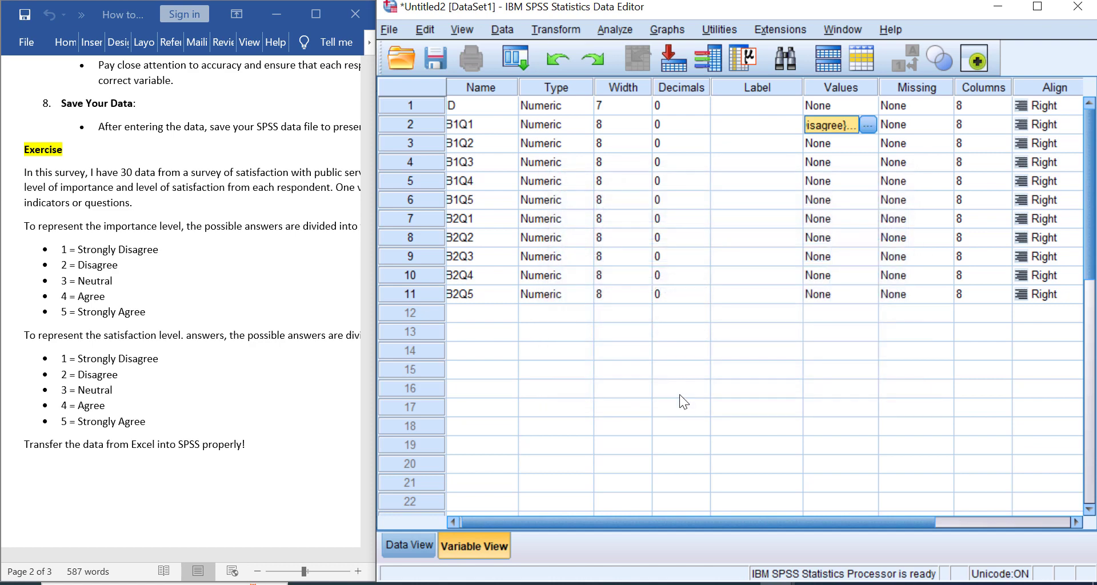
- Copy B1Q1's value labels and paste them onto B1Q2 through B2Q5
right_click(843, 128)
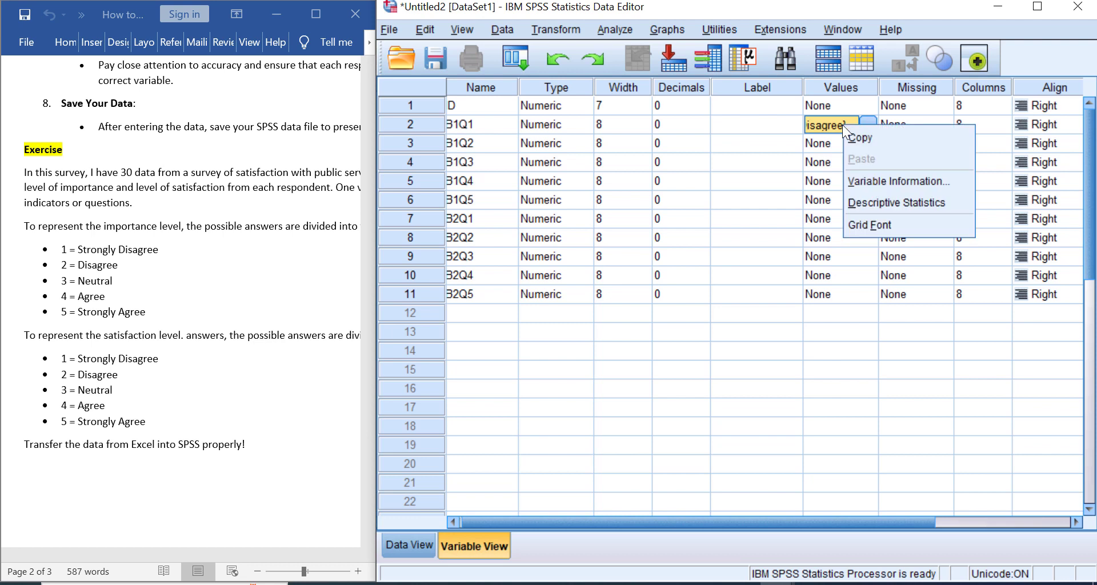
click(849, 136)
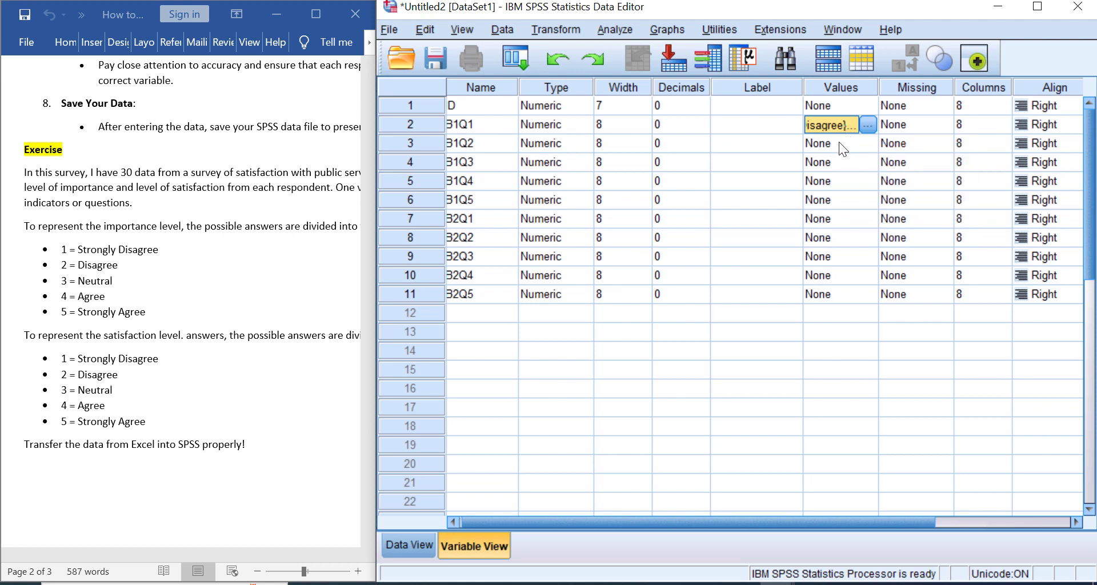
drag(838, 141, 832, 296)
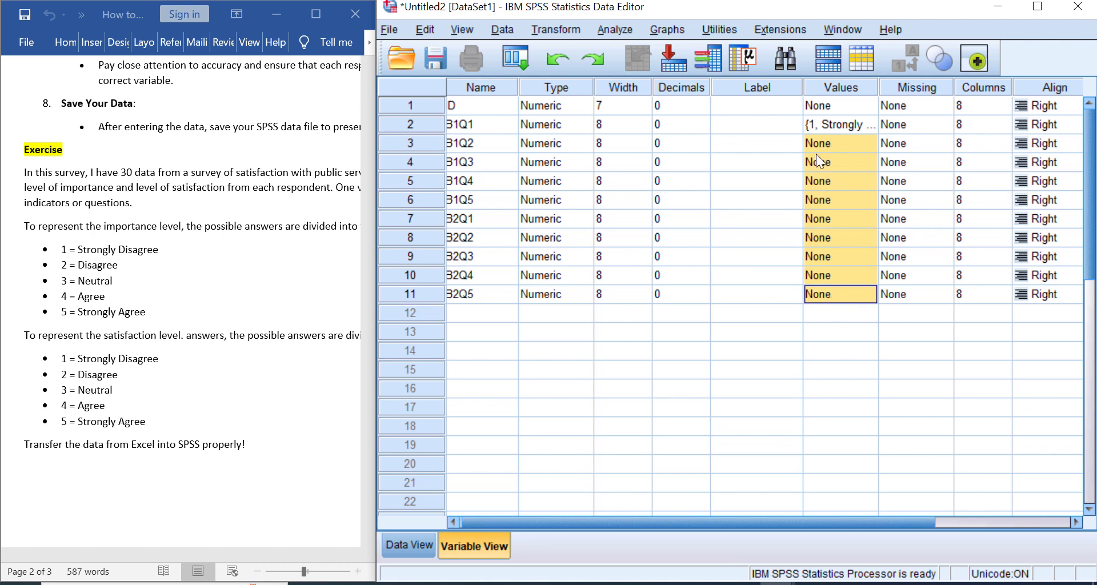
right_click(839, 143)
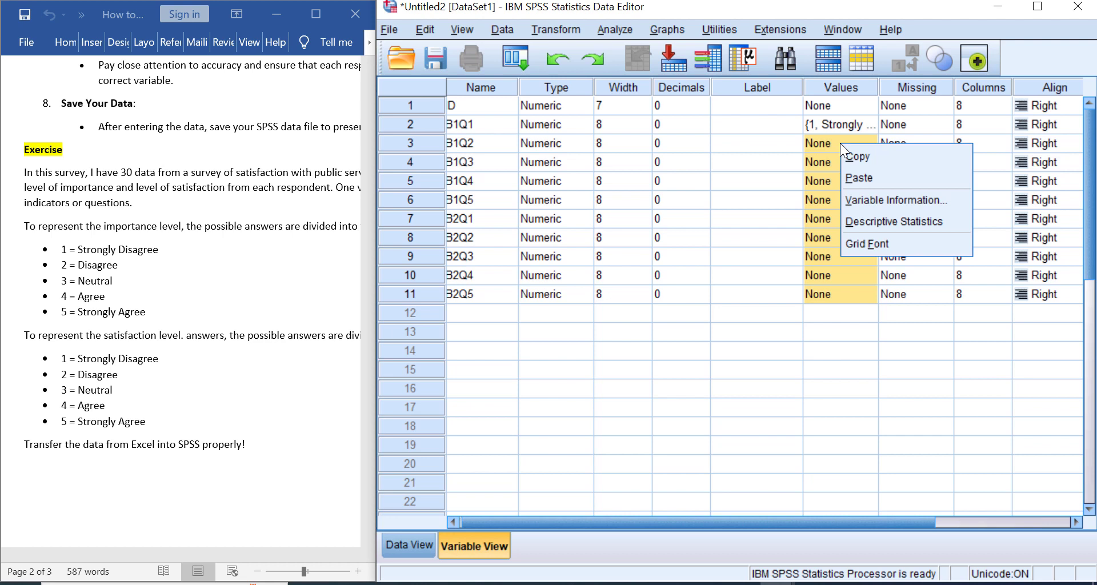
click(862, 177)
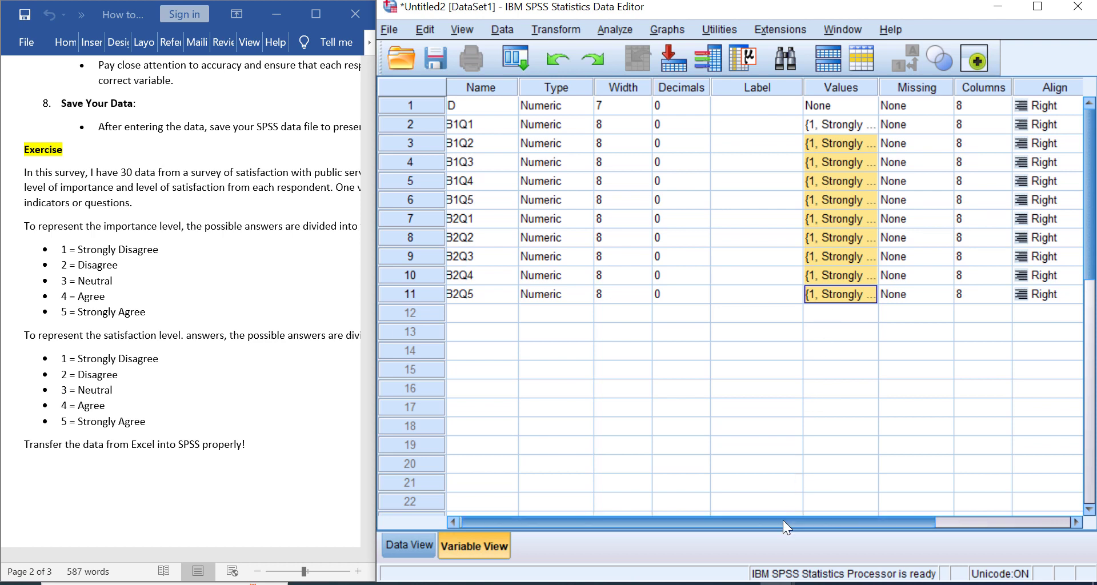
- Set ID's measure to Nominal and B1Q1 through B1Q5 to Ordinal
drag(782, 520, 941, 526)
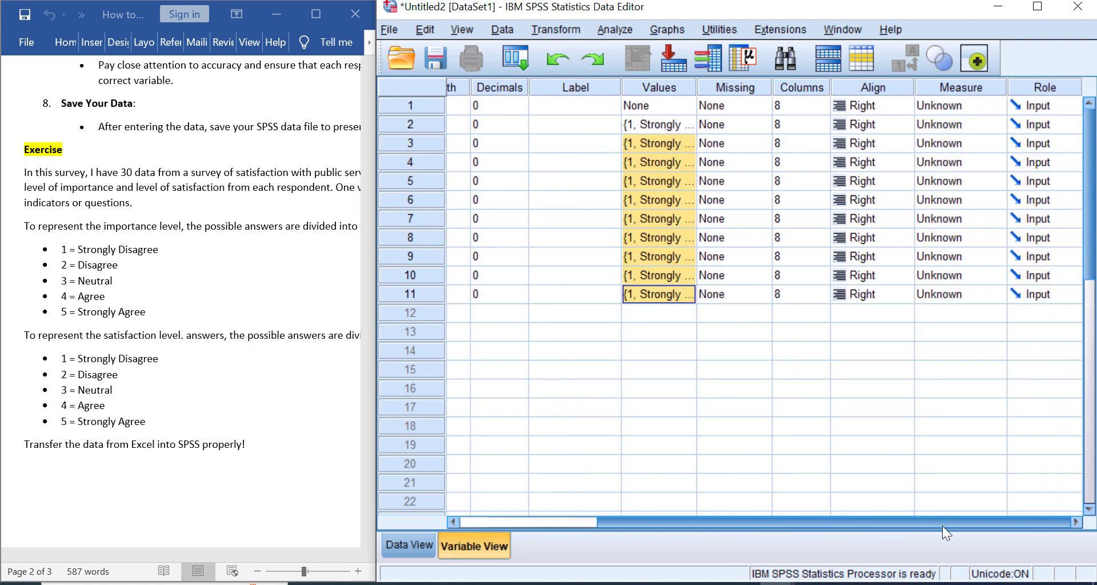
click(978, 107)
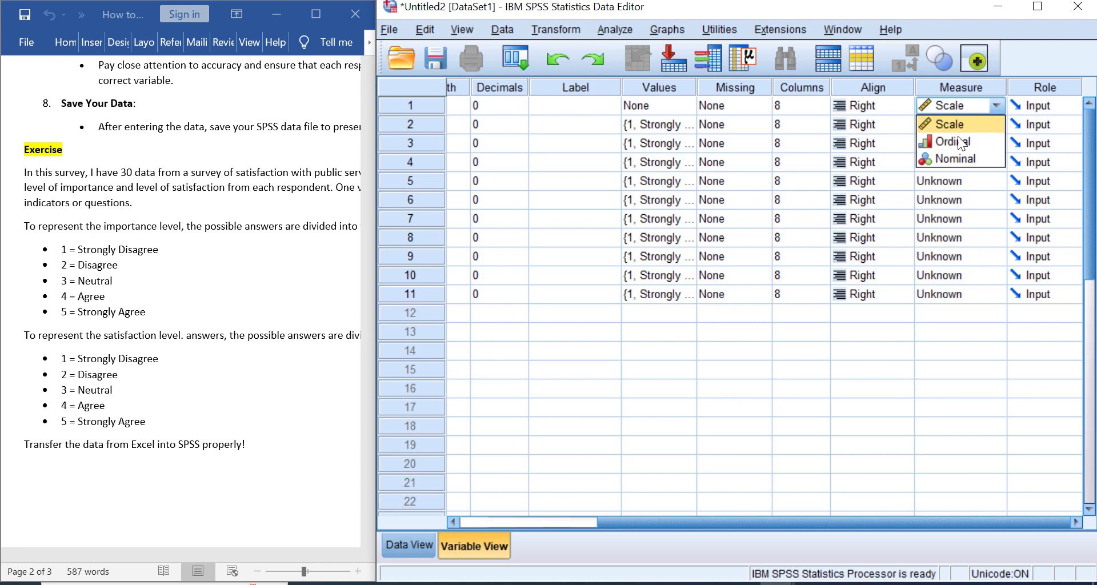
click(959, 158)
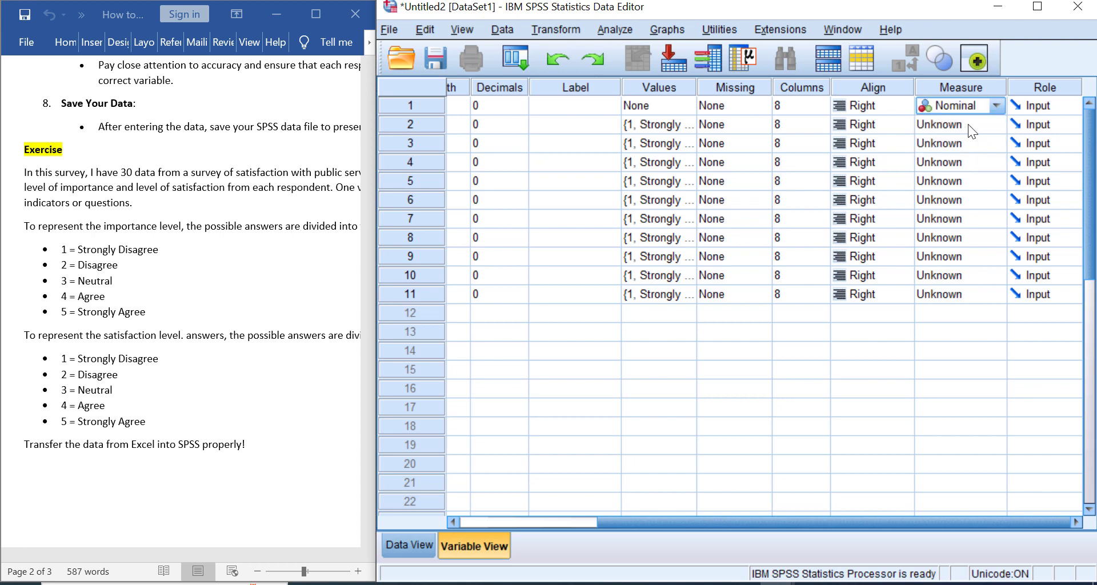
click(967, 124)
click(958, 159)
click(976, 151)
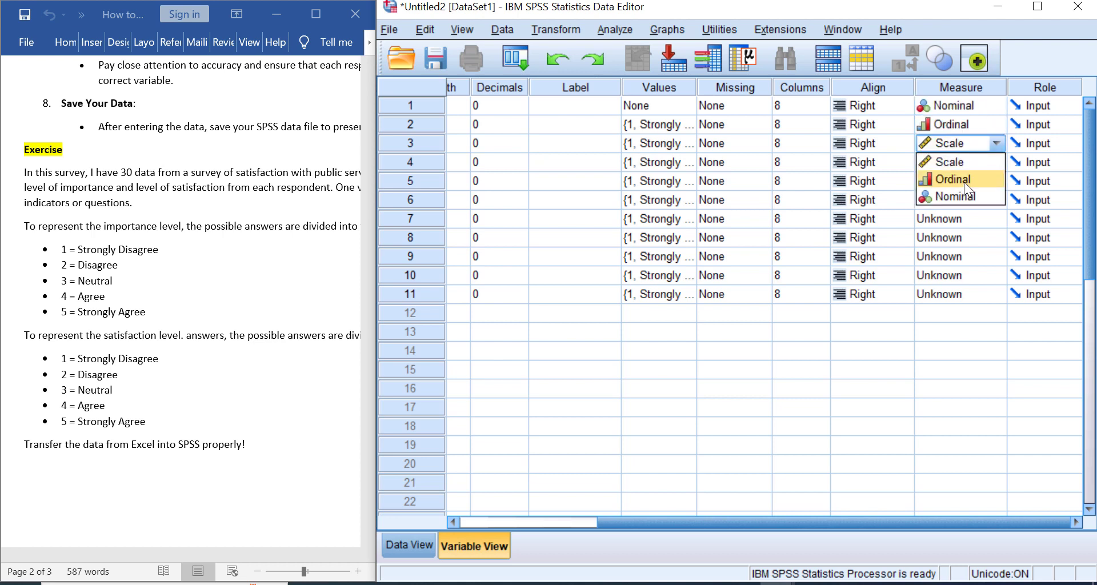
click(964, 182)
click(985, 161)
click(980, 163)
click(976, 166)
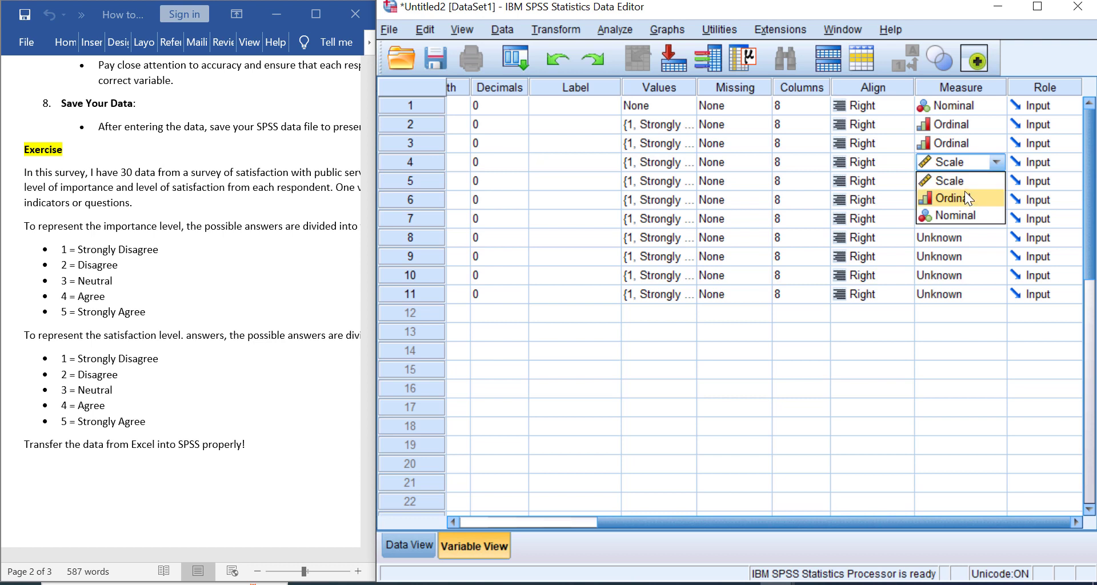
click(965, 197)
click(972, 186)
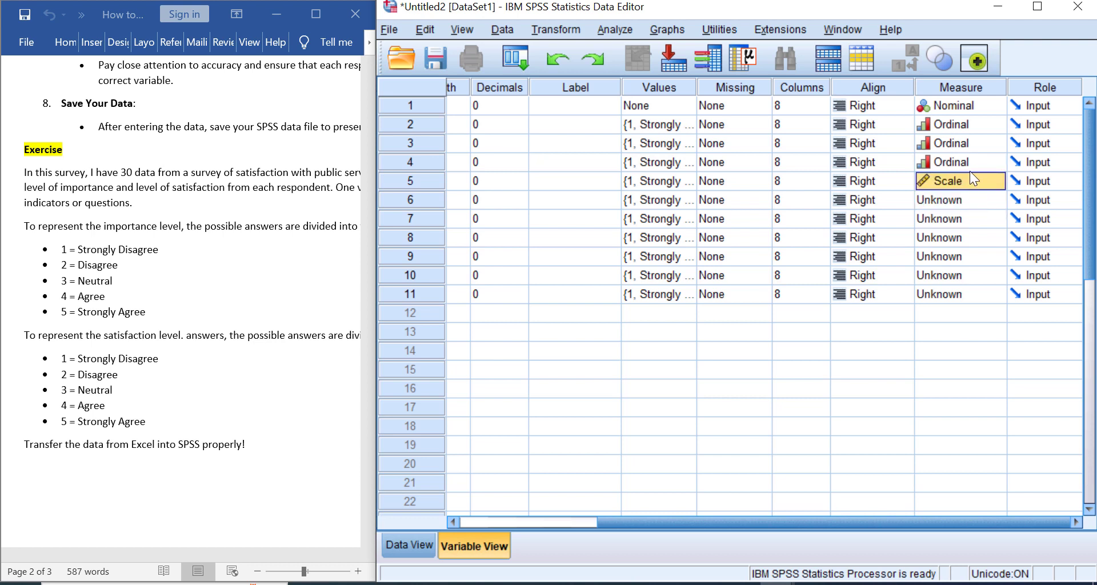
click(965, 179)
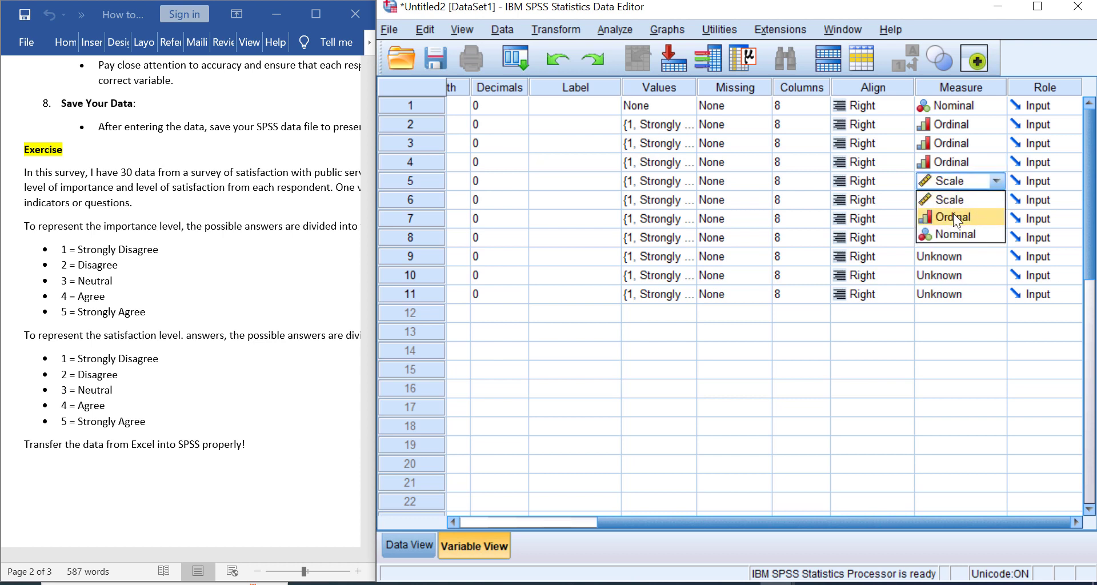
click(952, 216)
click(967, 198)
click(970, 235)
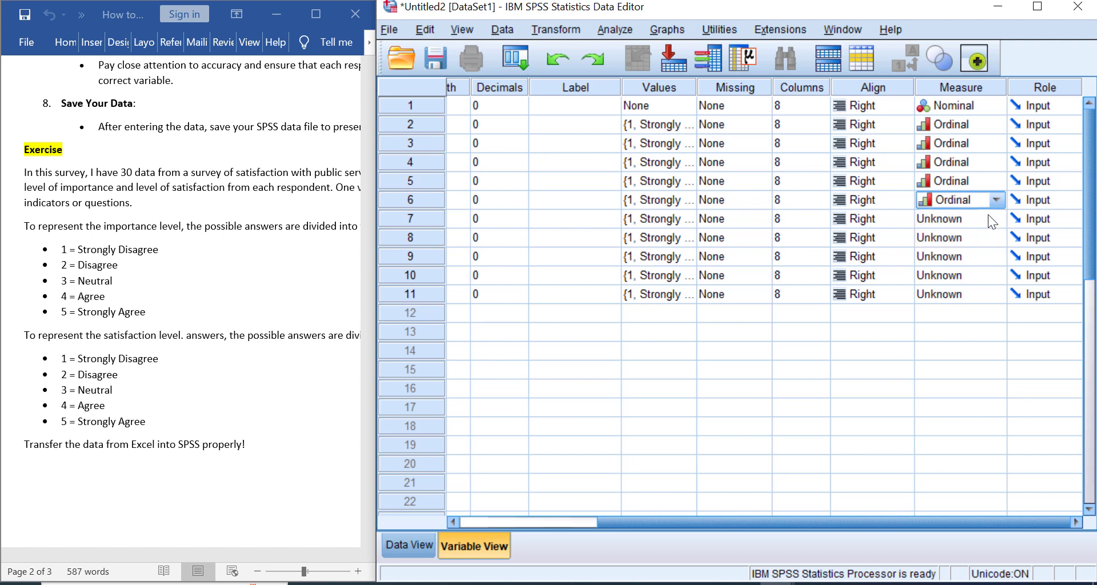
- Set the measure of B2Q1 through B2Q5 to Ordinal
click(988, 217)
click(975, 252)
click(985, 238)
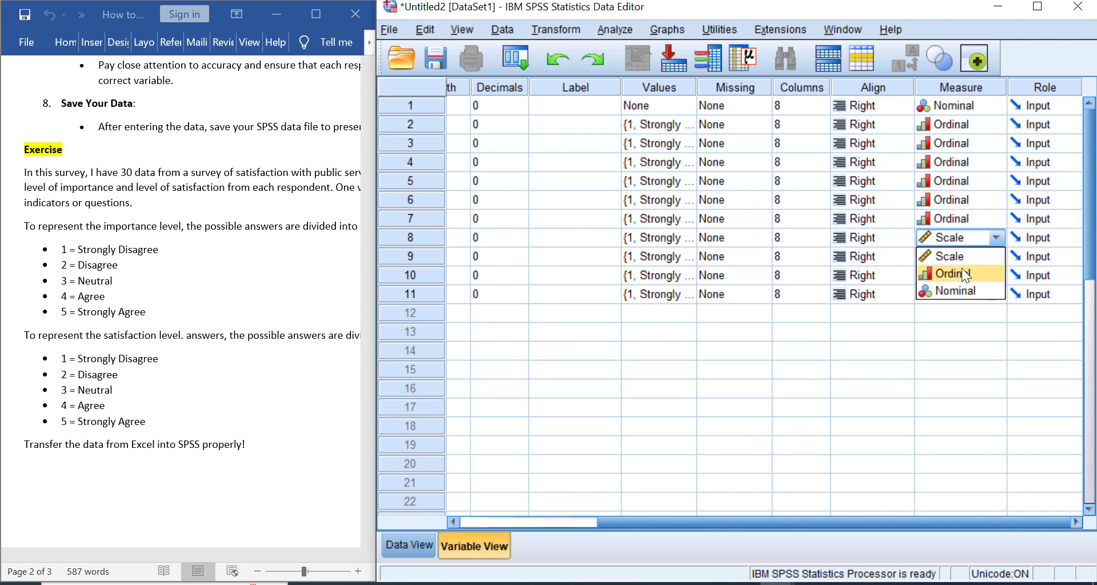
click(961, 273)
click(972, 258)
click(961, 292)
click(969, 276)
click(969, 296)
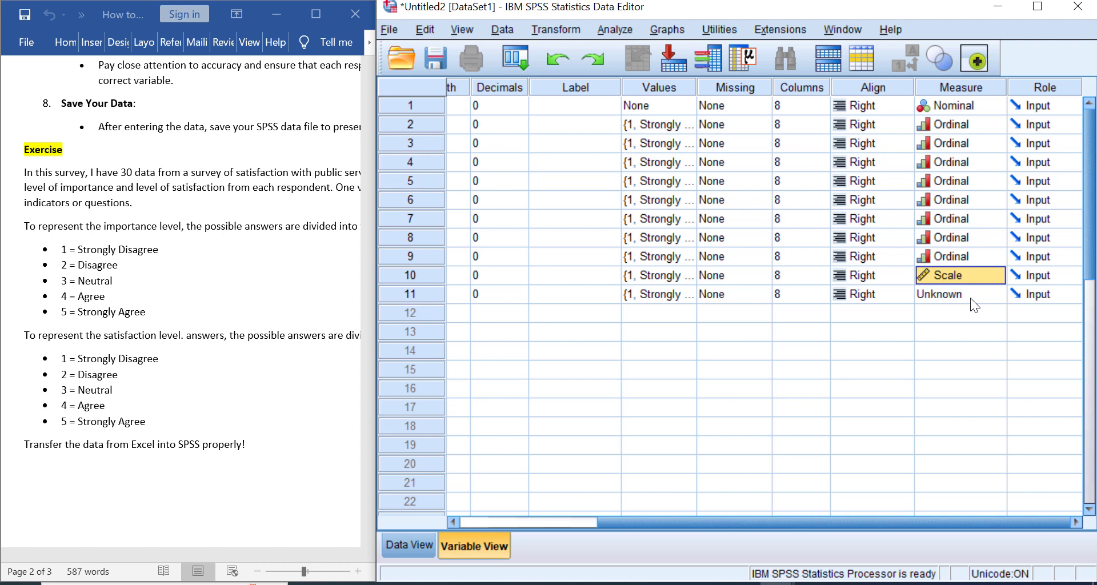
click(970, 275)
click(961, 312)
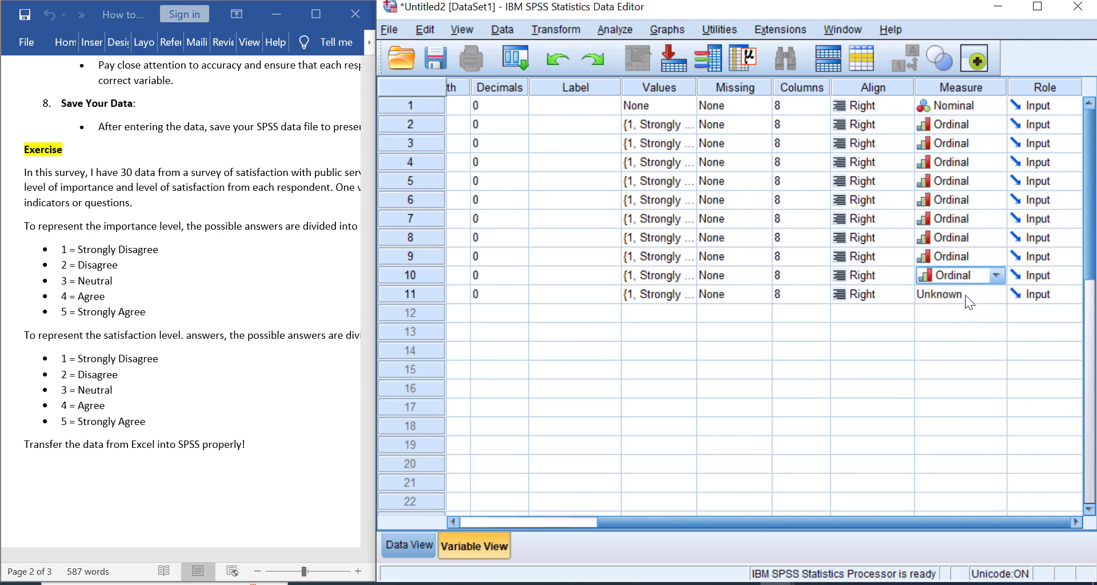
click(965, 294)
click(961, 329)
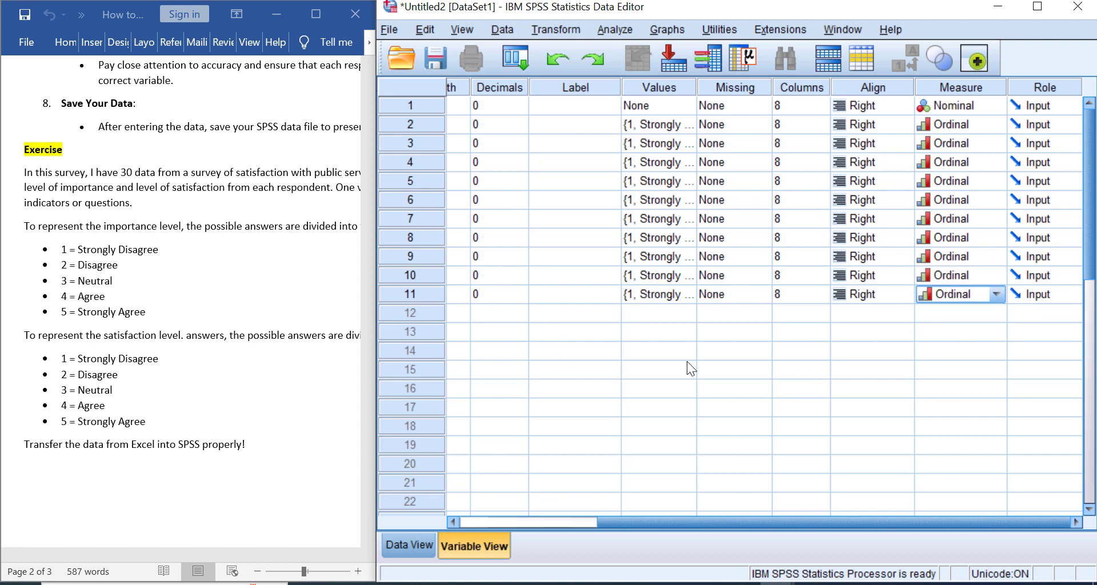
drag(726, 522, 585, 517)
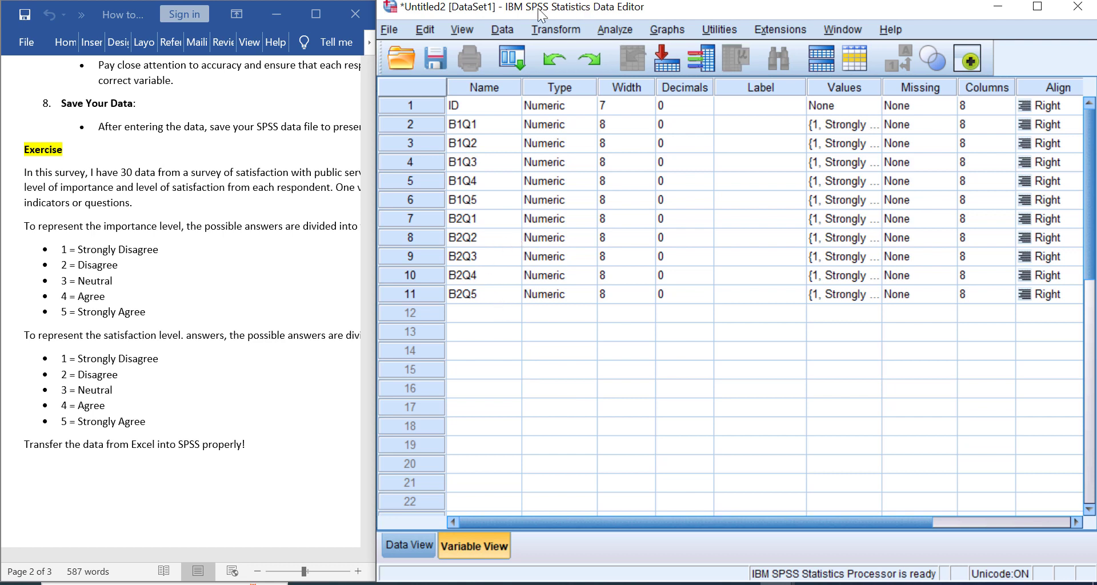
- Copy Excel cells A3:K32 and select the first ID cell in SPSS Data View
click(429, 547)
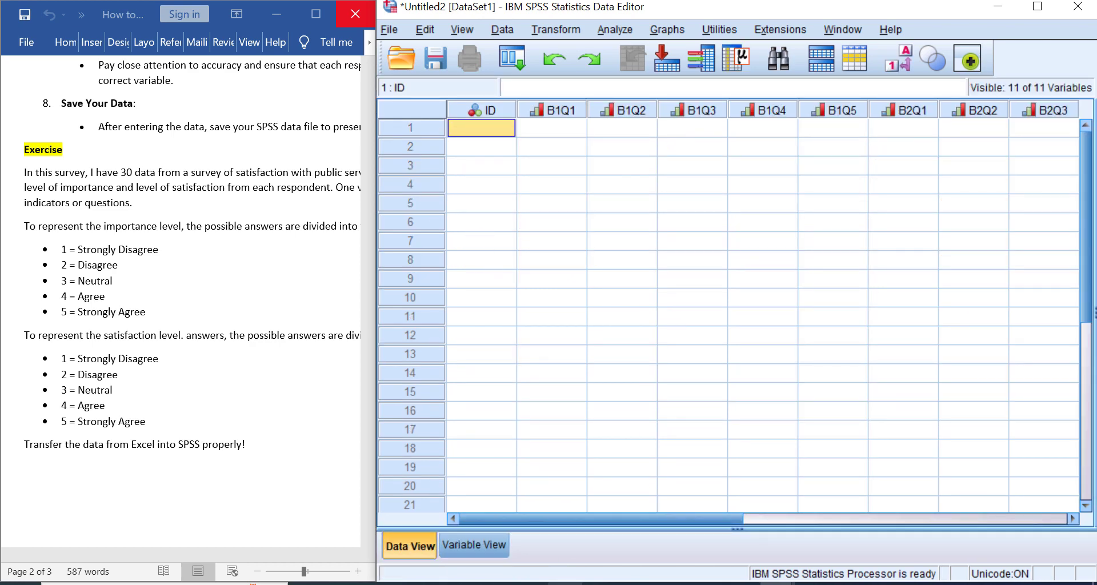
click(565, 582)
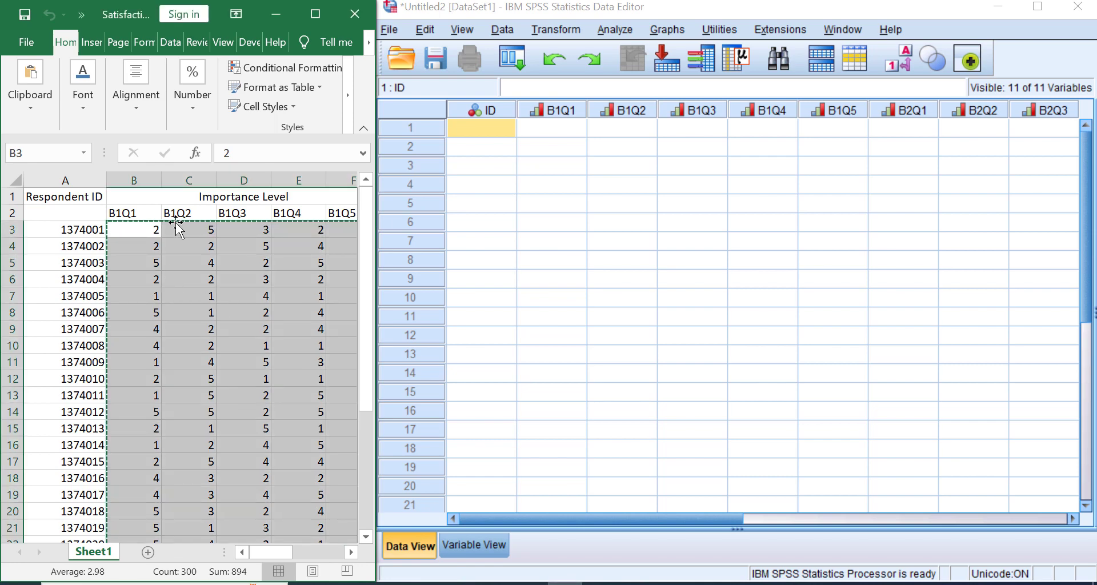
click(156, 241)
drag(74, 229, 285, 507)
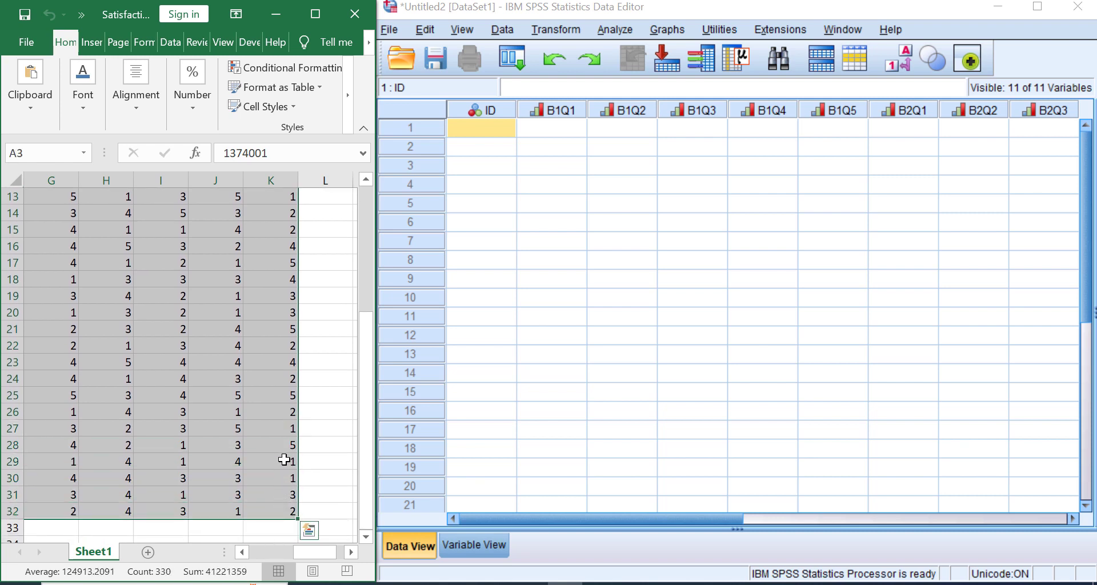
key(ctrl+c)
drag(303, 553, 202, 536)
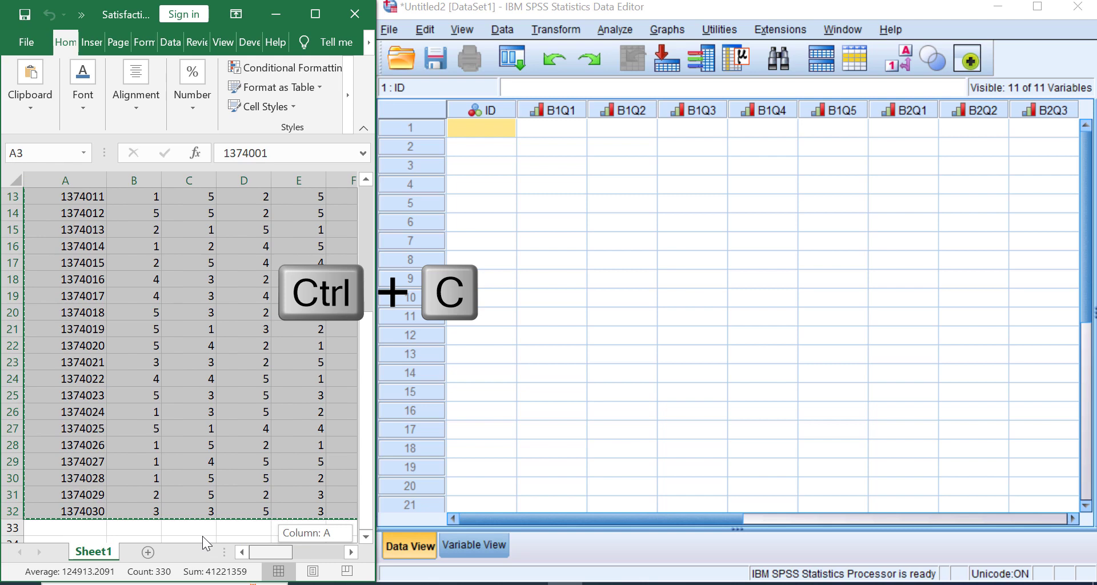
click(486, 128)
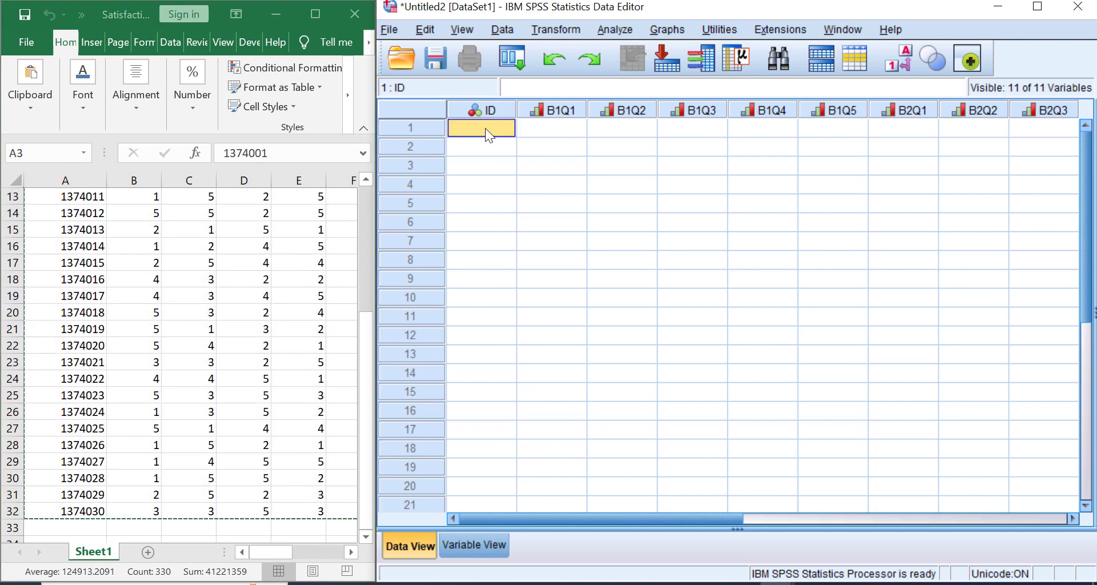
- Paste the copied Excel respondent data into the grid, starting at the first ID cell
right_click(488, 134)
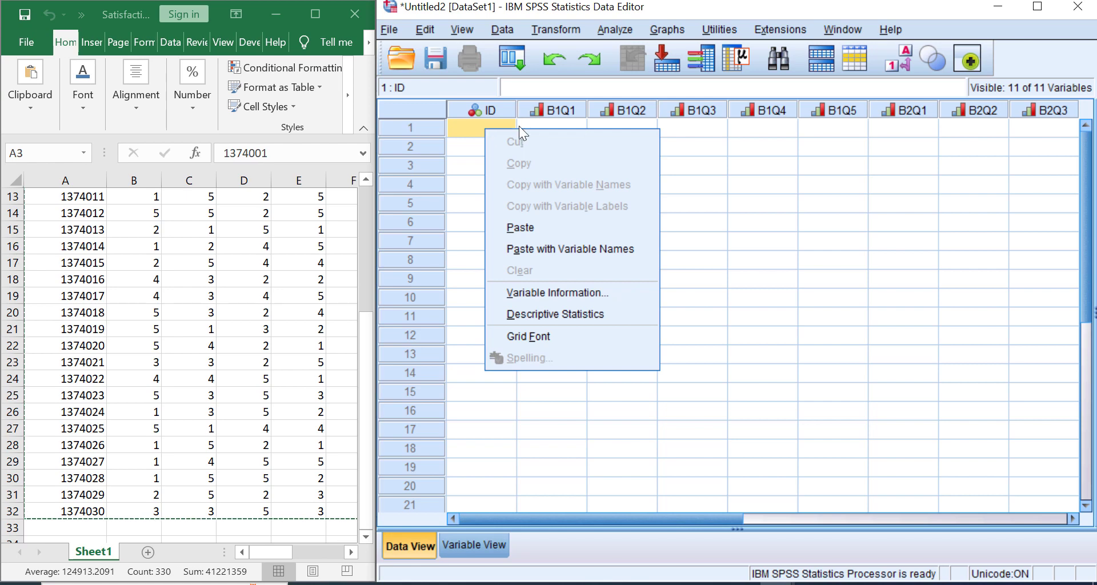
click(521, 228)
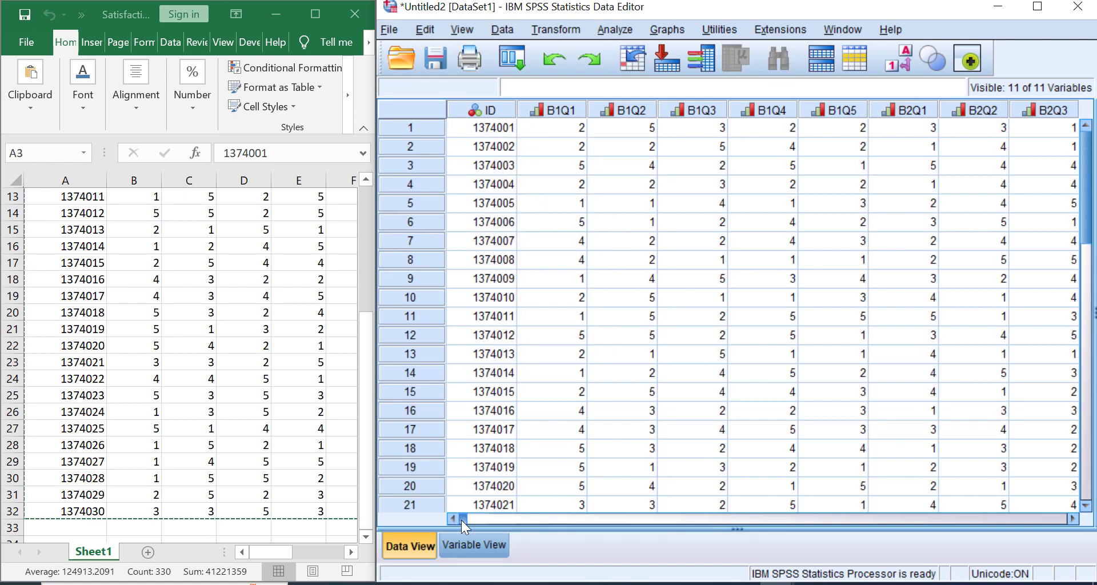
drag(462, 519, 699, 525)
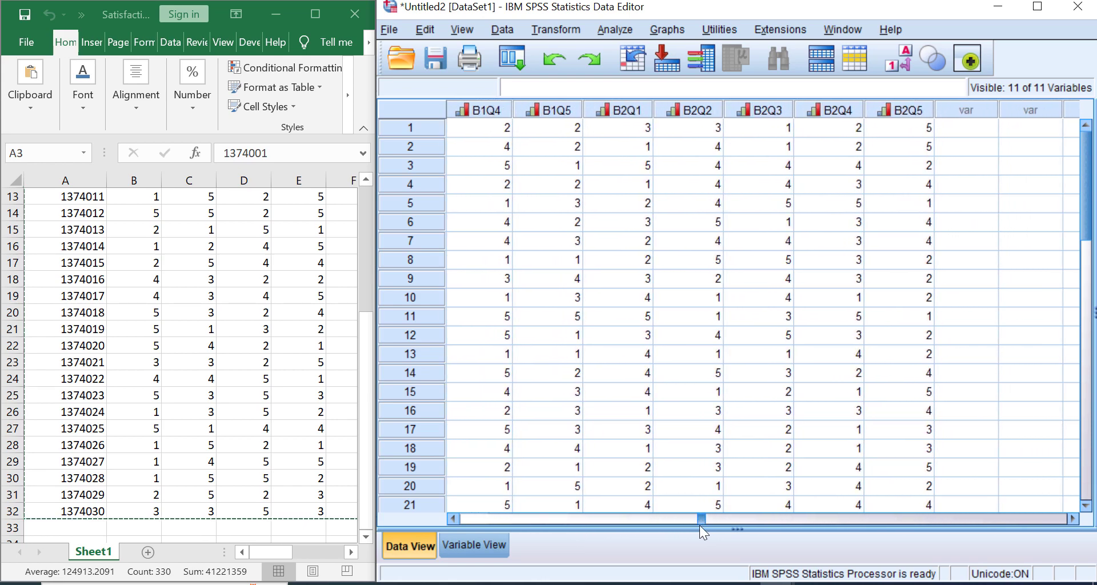
drag(699, 525, 457, 461)
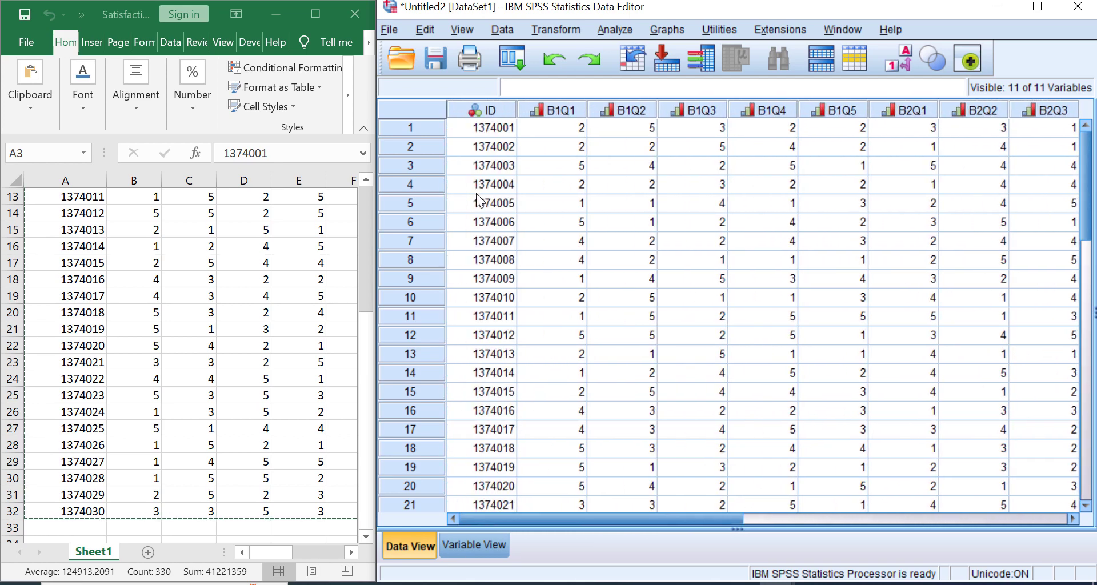
- Scroll through the pasted scores and check the variable definitions in Variable View before returning to Data View
scroll(479, 201, down, 2)
scroll(478, 203, down, 3)
scroll(473, 239, up, 5)
click(446, 542)
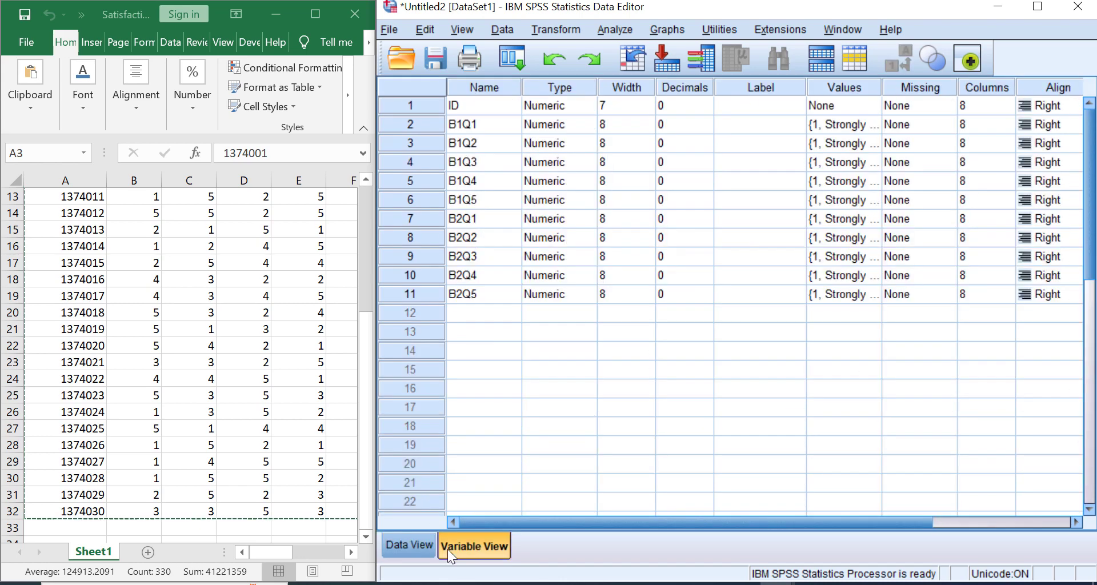
click(411, 546)
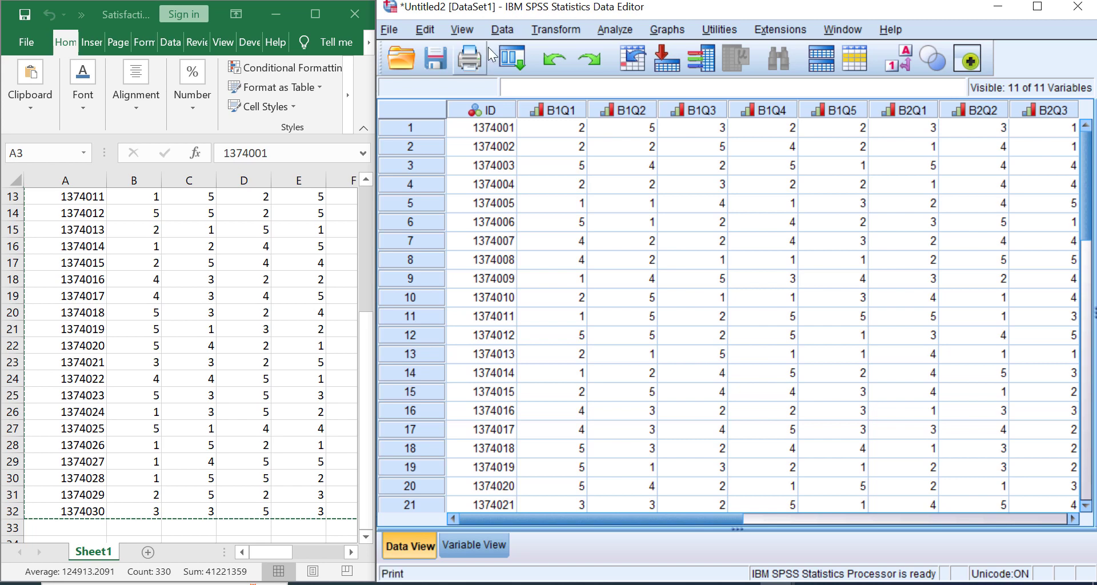
- Start a Descriptives analysis with variables B1Q1 through B2Q5, excluding ID
click(605, 29)
mouse_move(612, 67)
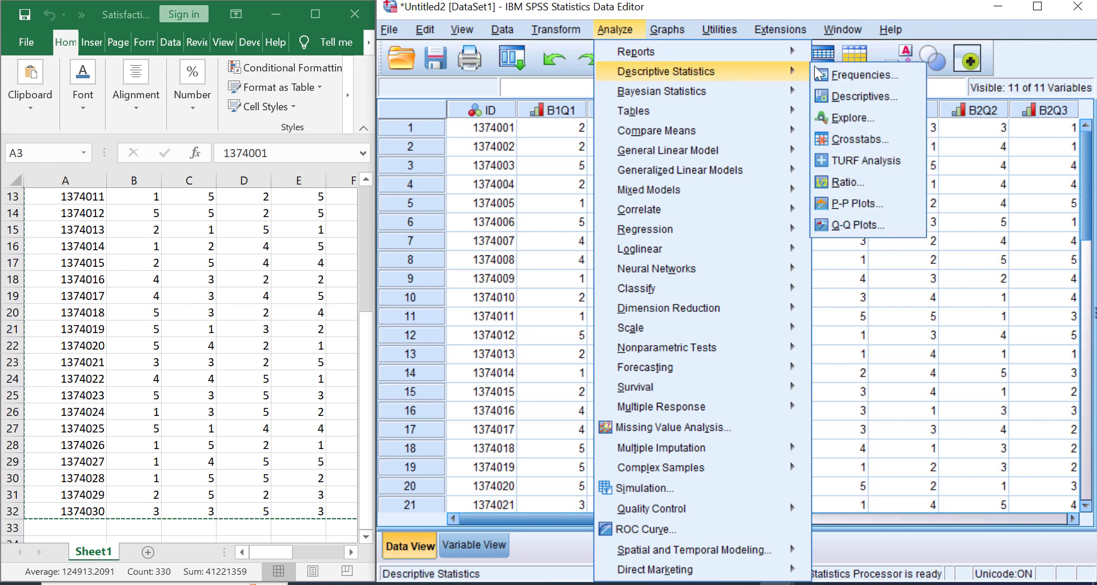
click(834, 95)
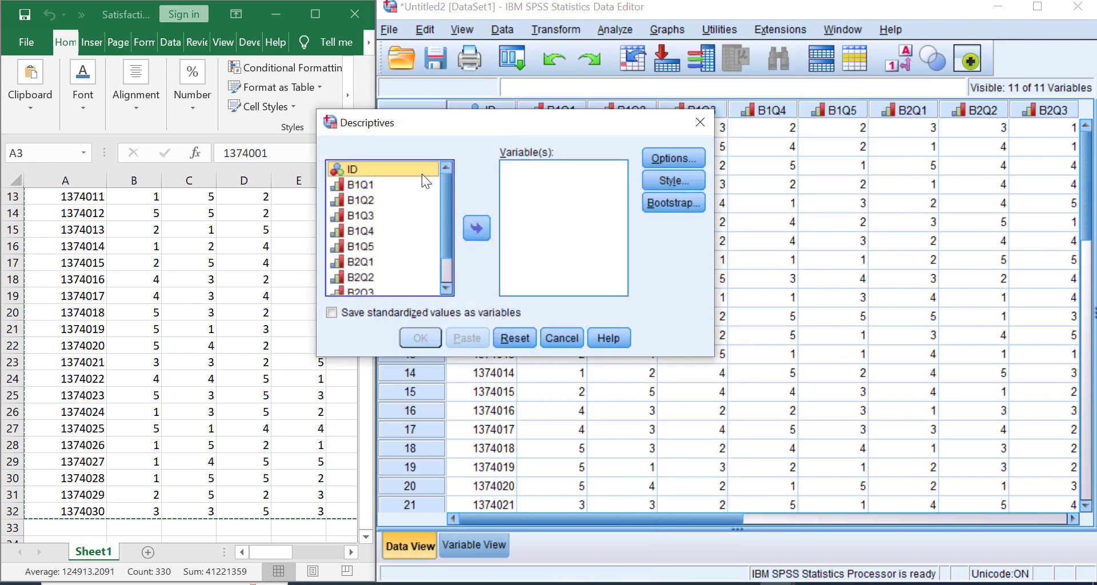
click(410, 183)
scroll(388, 251, down, 1)
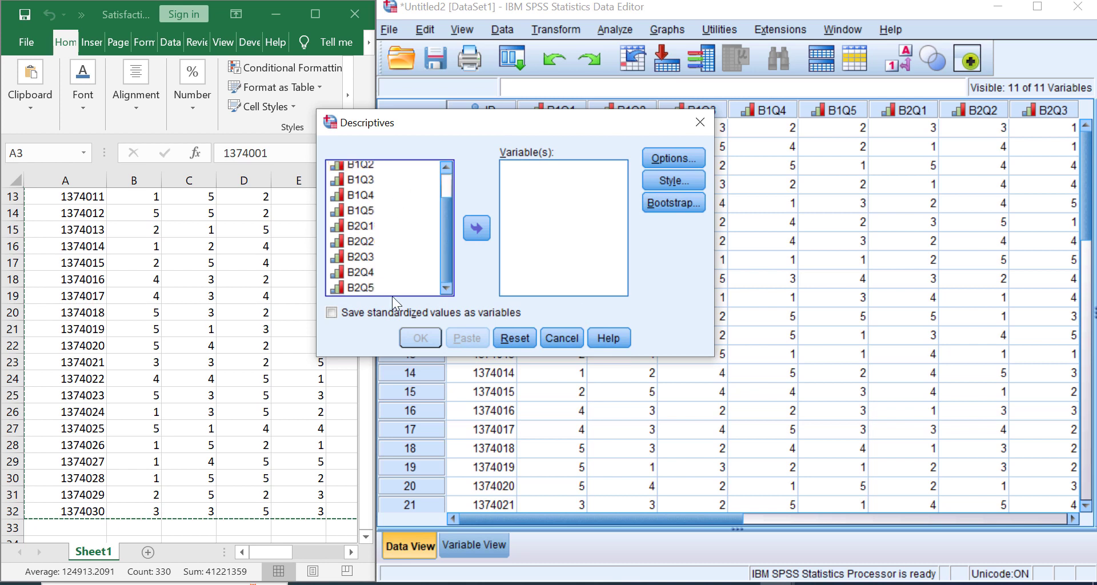
click(395, 287)
key(shift+Up)
key(shift+Up)
key(shift+Up)
key(shift+Up)
key(shift+Up)
key(shift+Up)
key(shift+Up)
key(shift+Up)
key(shift+Up)
key(shift+Up)
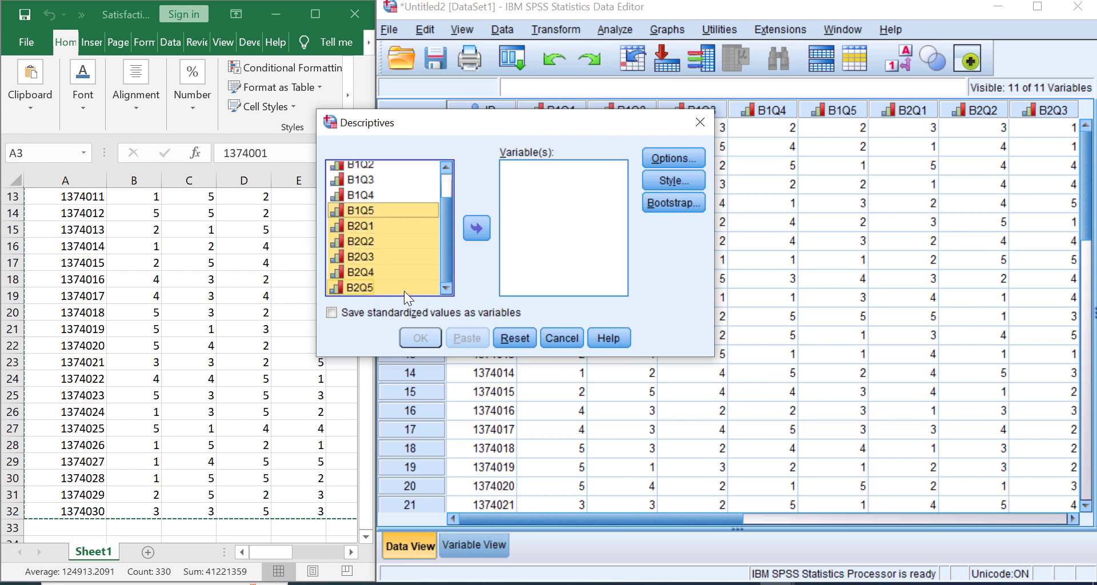
key(shift+Down)
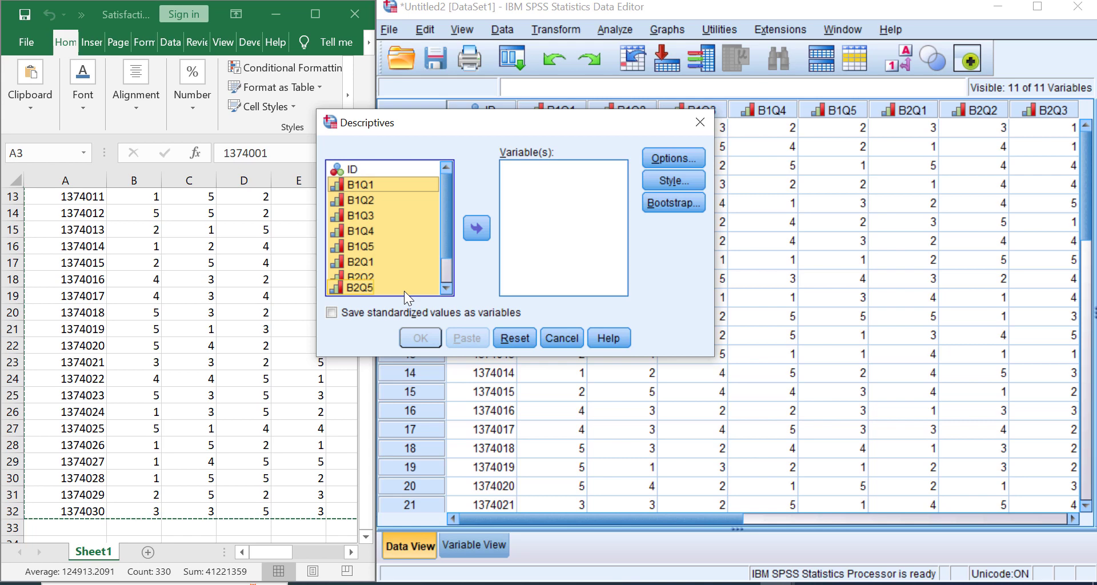
click(481, 228)
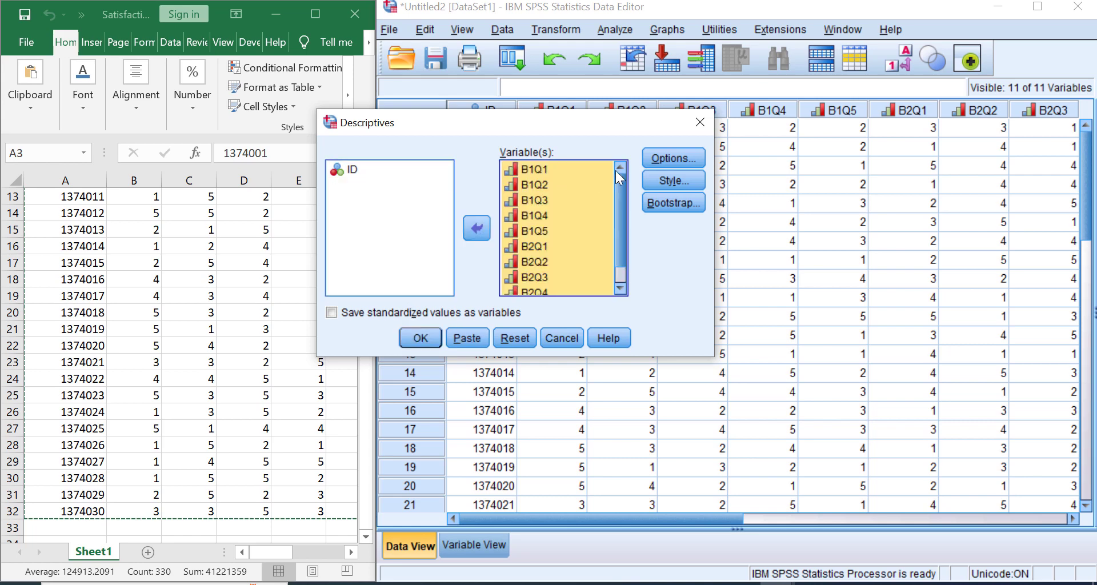
- Report Sum instead of Std. deviation and Minimum, then run the Descriptives table
click(661, 160)
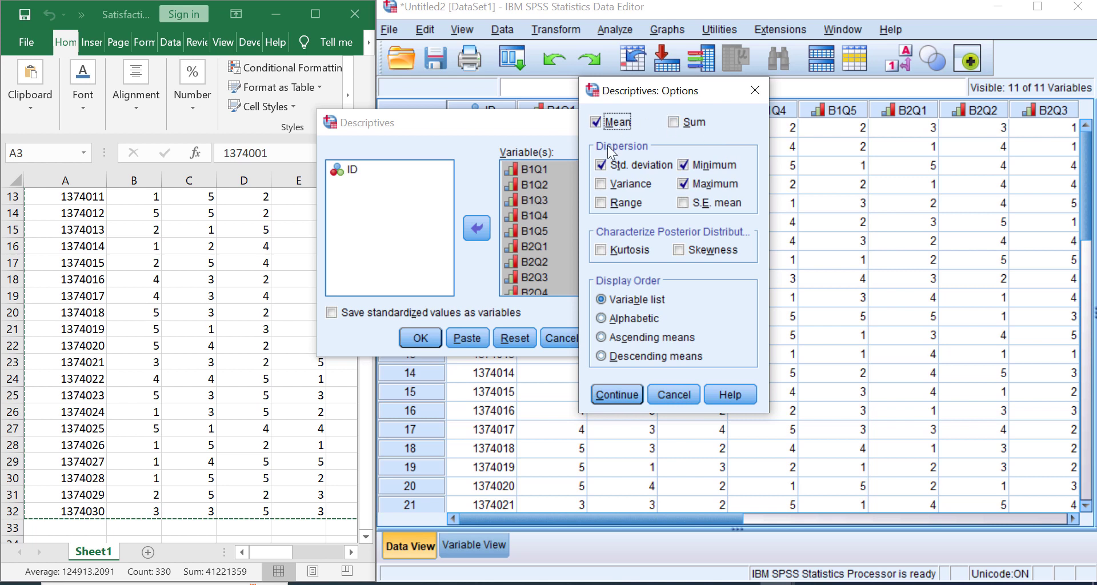
click(601, 166)
click(683, 166)
click(673, 124)
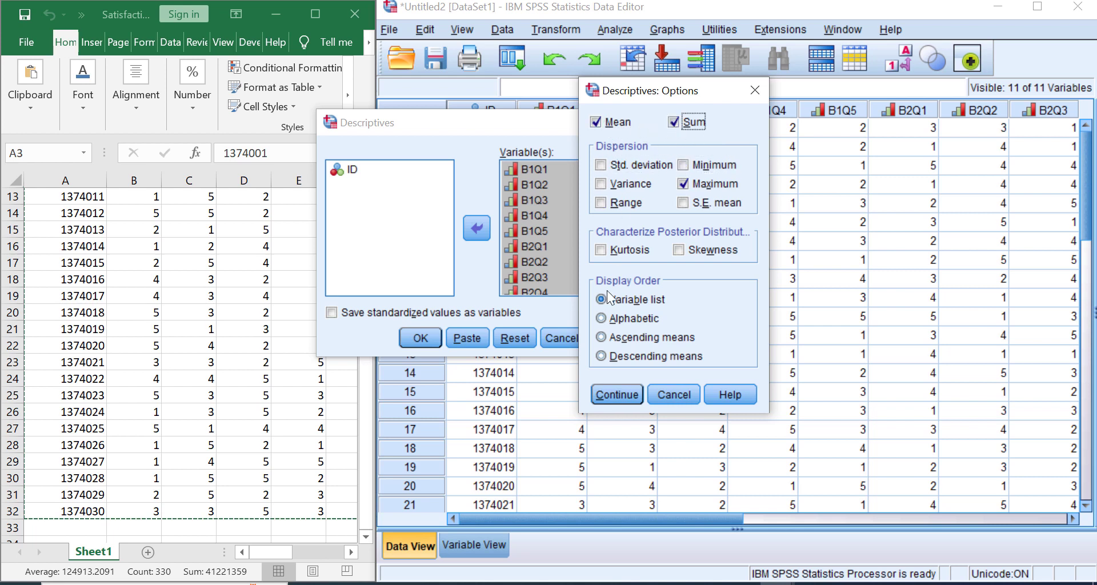
click(605, 396)
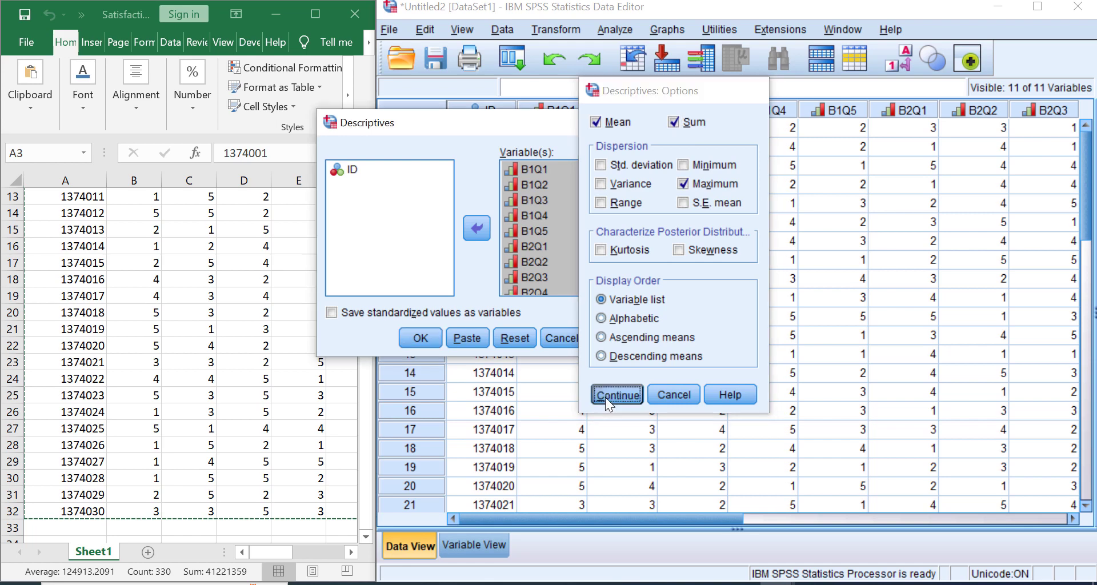
click(428, 334)
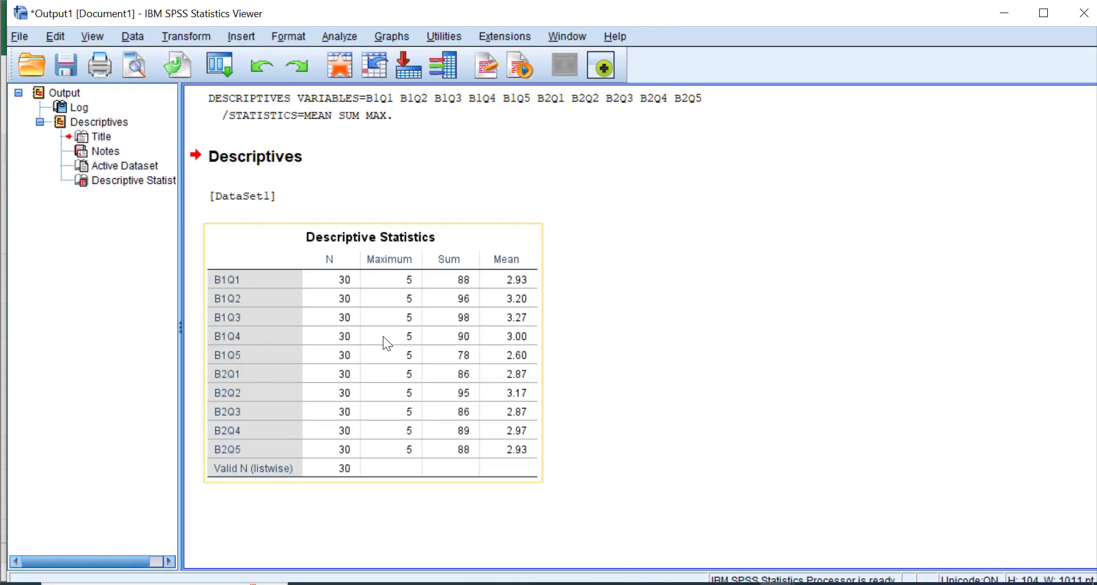